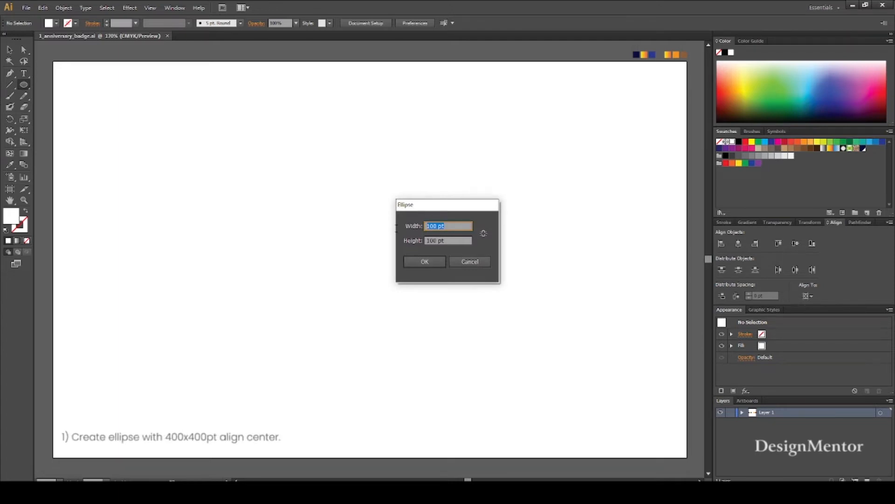
Create a 400 × 400 pt ellipse.
text(400)
key(Tab)
text(400)
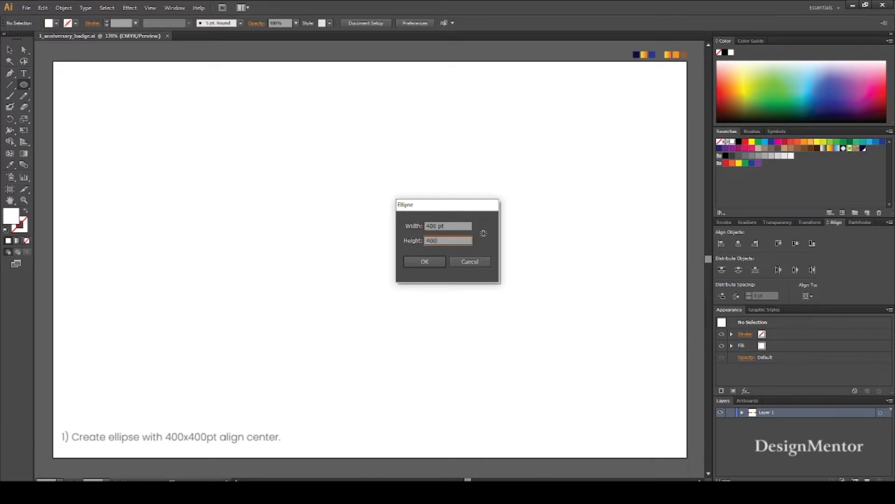
key(Return)
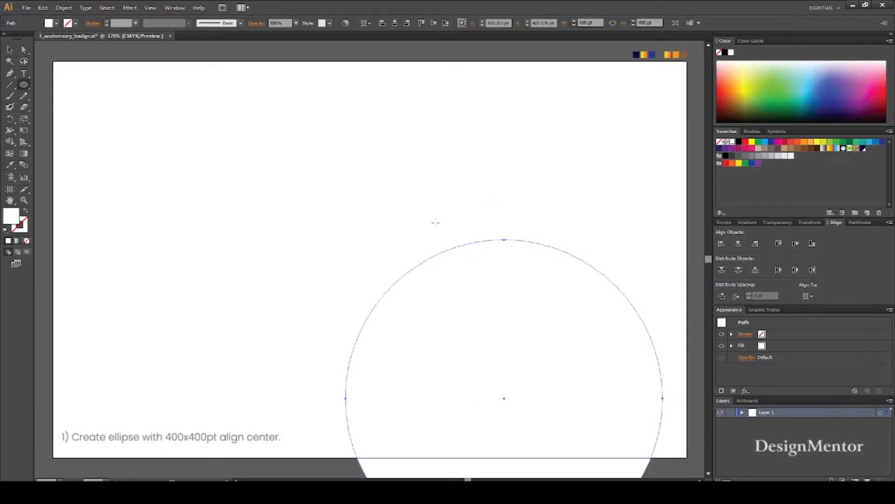
Fill the circle with the yellow-orange gradient sampled from the colour samples above the artboard, and deselect it.
key(i)
click(645, 55)
key(v)
key(ctrl+shift+a)
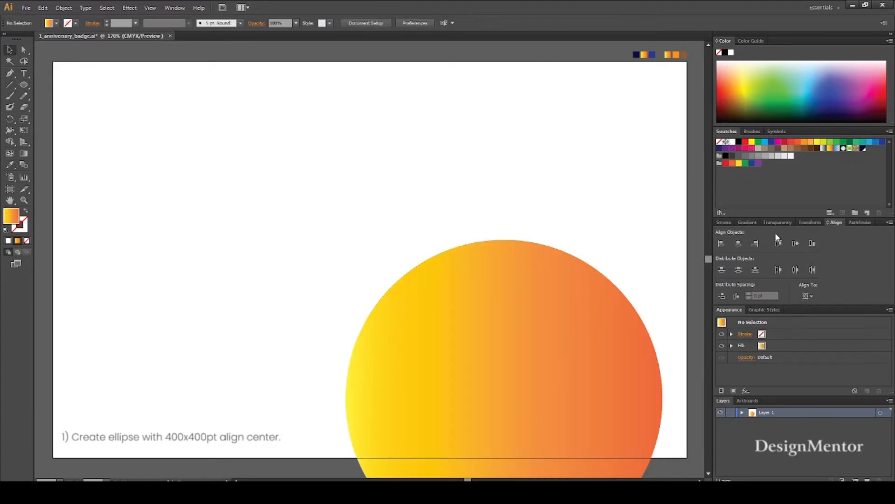
Center the gradient circle horizontally and vertically on the artboard.
click(545, 264)
click(739, 243)
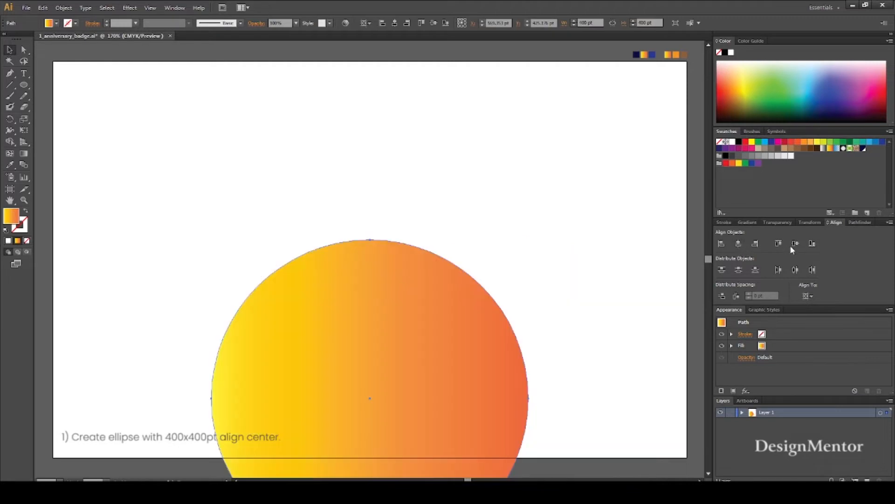
click(796, 243)
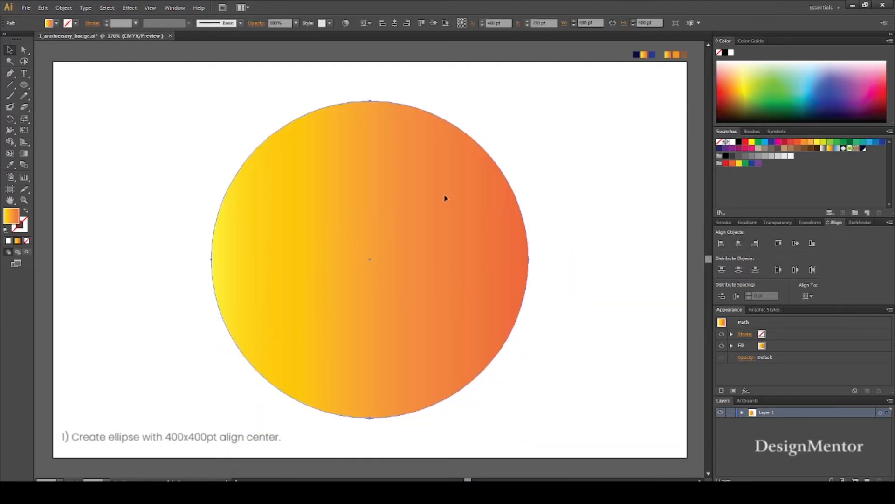
Add a Zig Zag effect to the circle with preview on, absolute size 3 pt, 12 ridges per segment and smooth points.
click(130, 8)
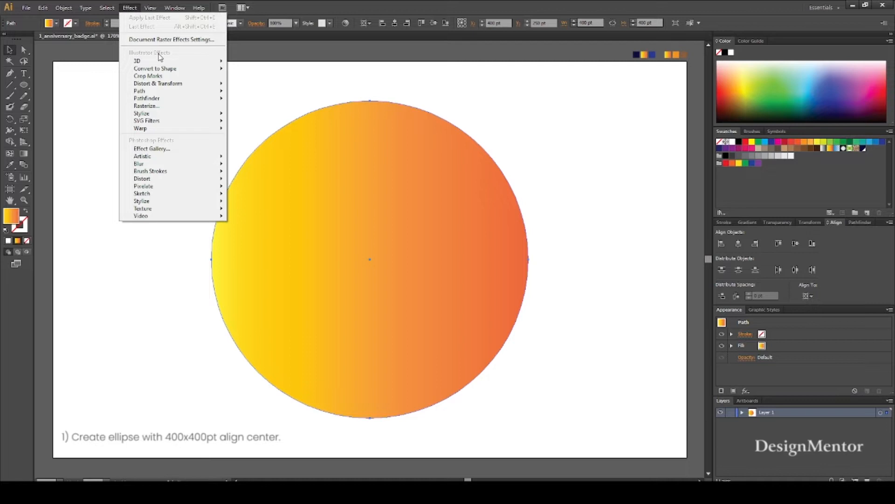
mouse_move(180, 85)
click(275, 146)
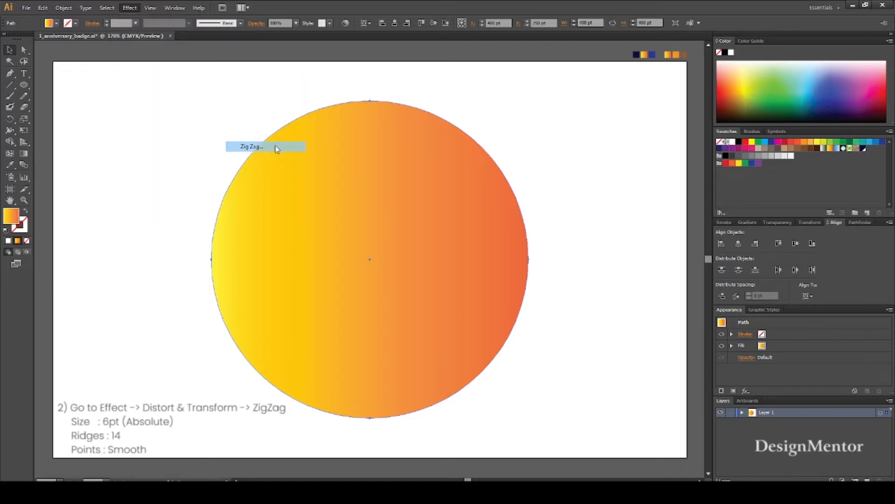
click(526, 358)
click(657, 297)
key(Tab)
text(3)
key(Tab)
text(12)
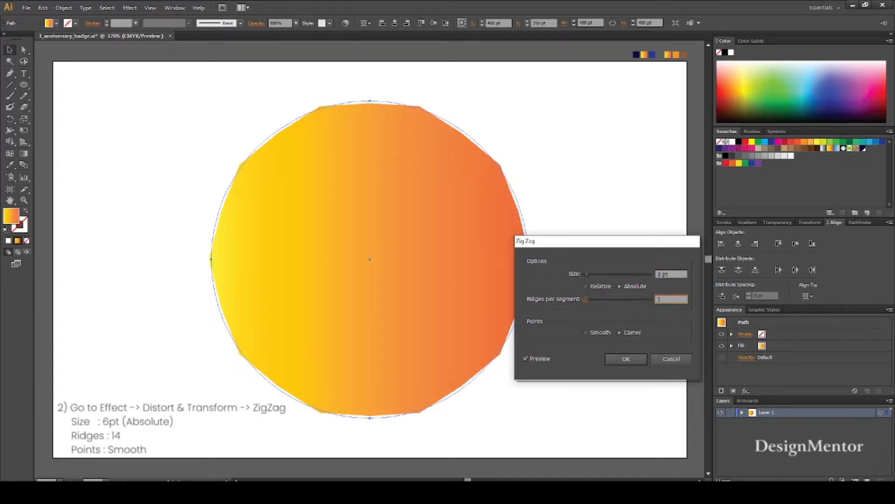
click(586, 333)
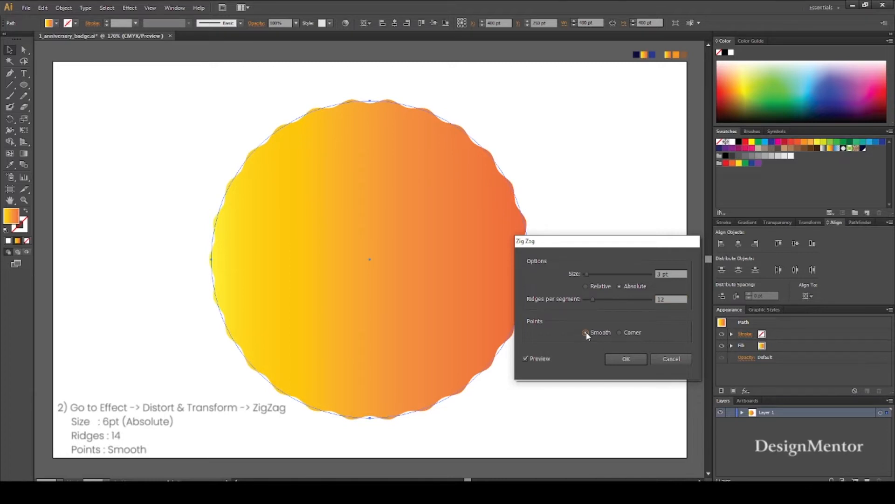
Adjust the Zig Zag effect to a size of 6 pt and 14 ridges per segment, and apply it.
click(672, 274)
key(Up)
key(Up)
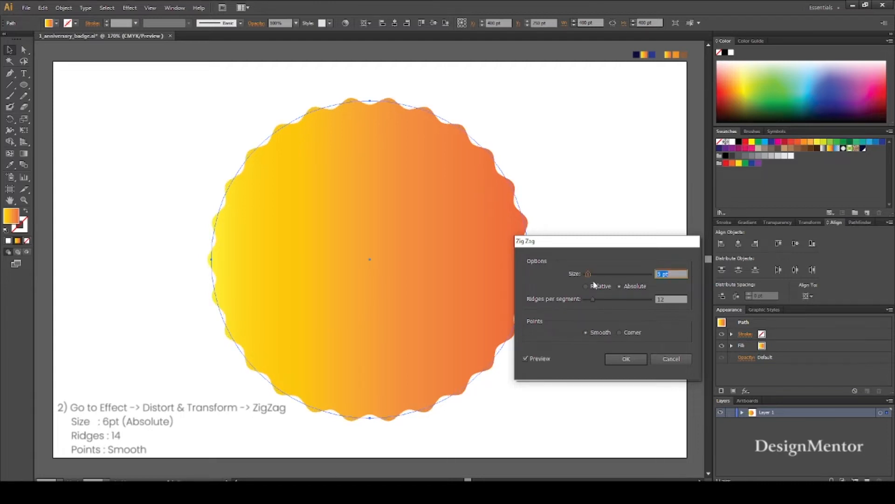
key(Up)
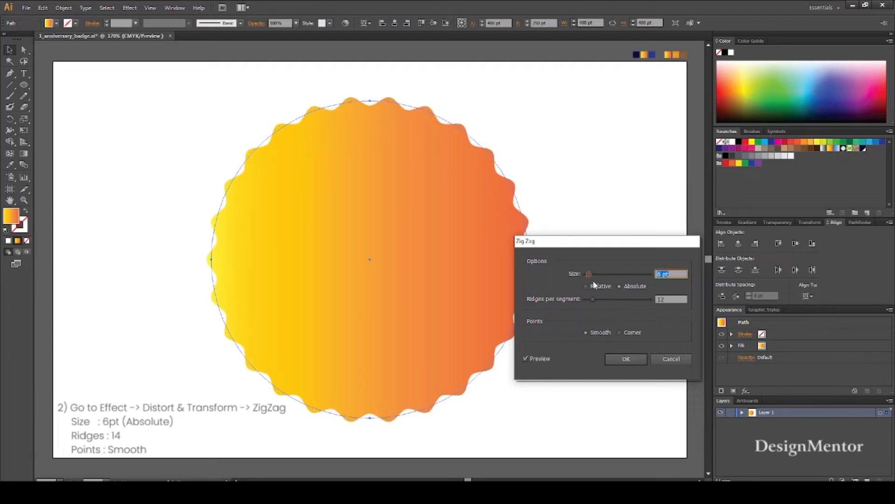
key(Tab)
key(Up)
key(Up)
key(Up)
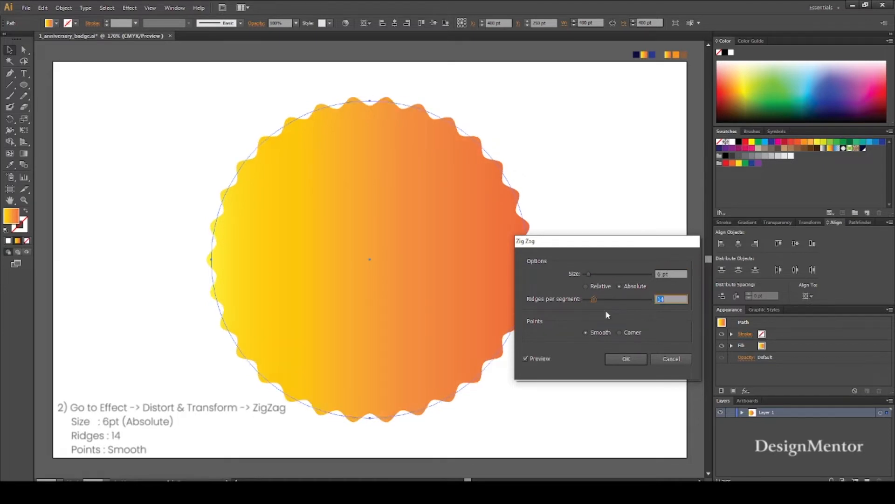
key(Up)
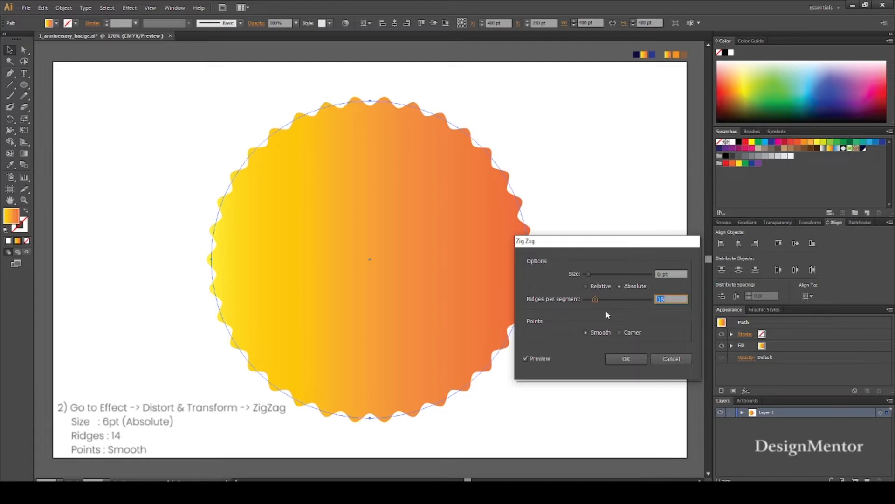
key(Down)
key(Down)
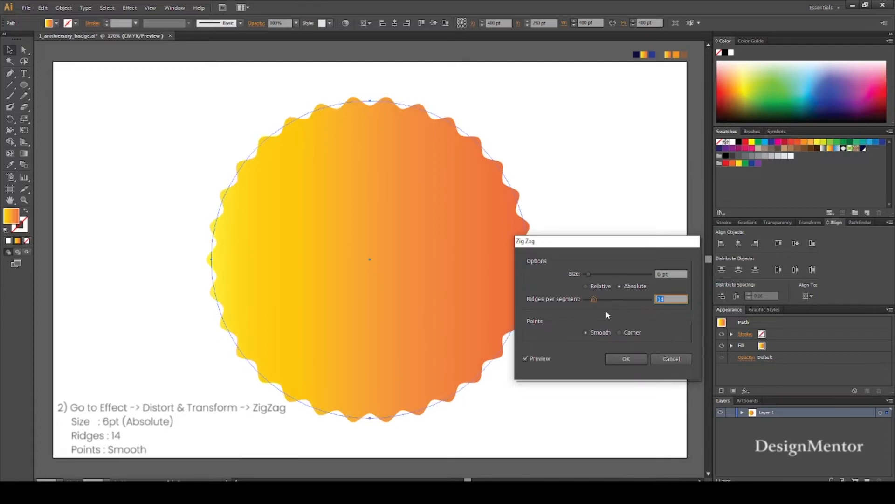
click(626, 358)
With the wavy badge deselected, draw a 350 × 350 pt circle with a solid blue fill.
click(566, 187)
click(441, 208)
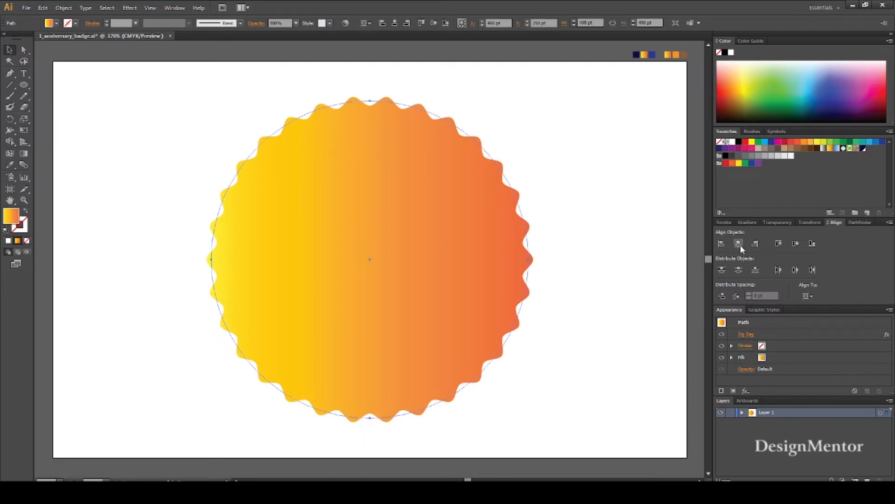
click(629, 251)
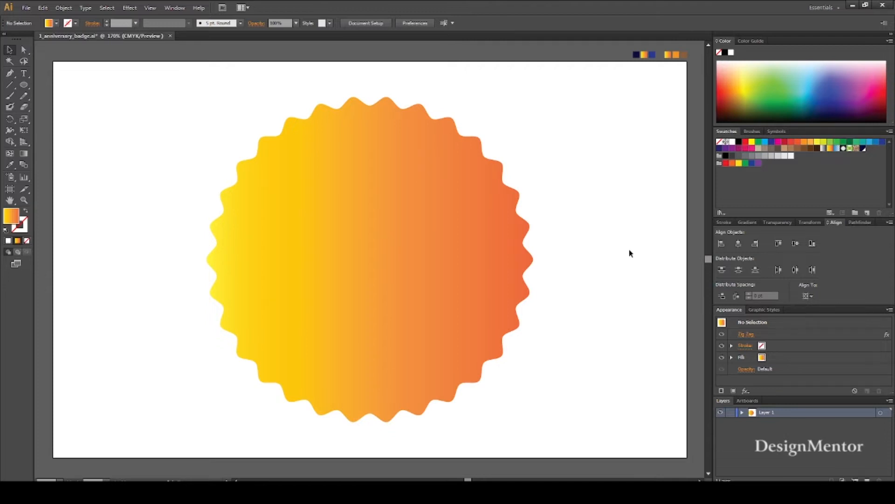
drag(27, 85, 66, 105)
click(56, 23)
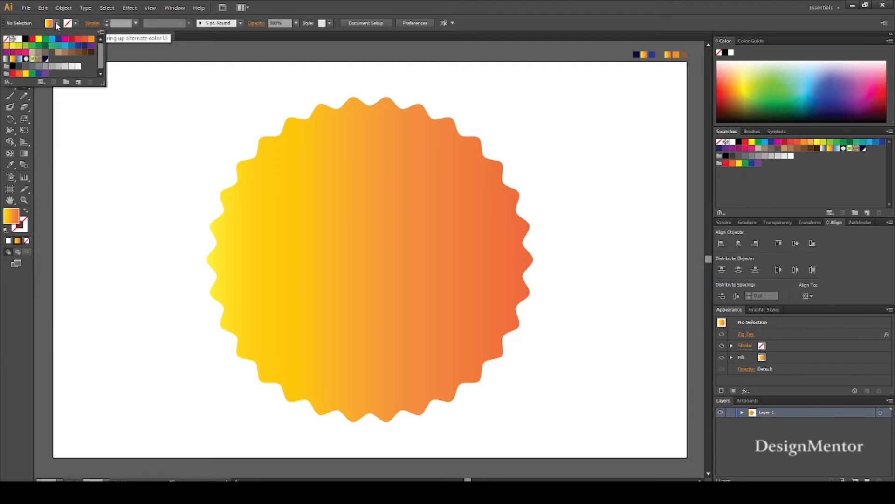
click(78, 45)
click(349, 240)
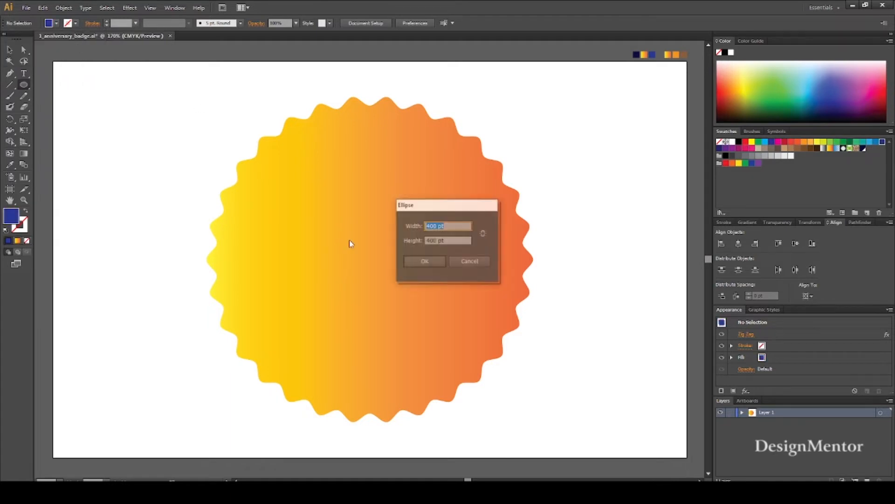
text(350)
key(Tab)
text(350)
key(Return)
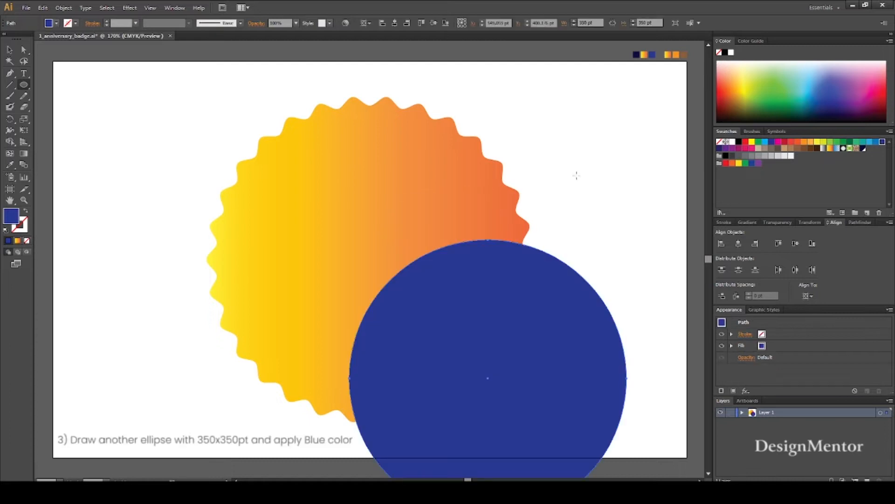
Center the blue circle horizontally and vertically on the artboard, and deselect it.
click(739, 243)
click(795, 243)
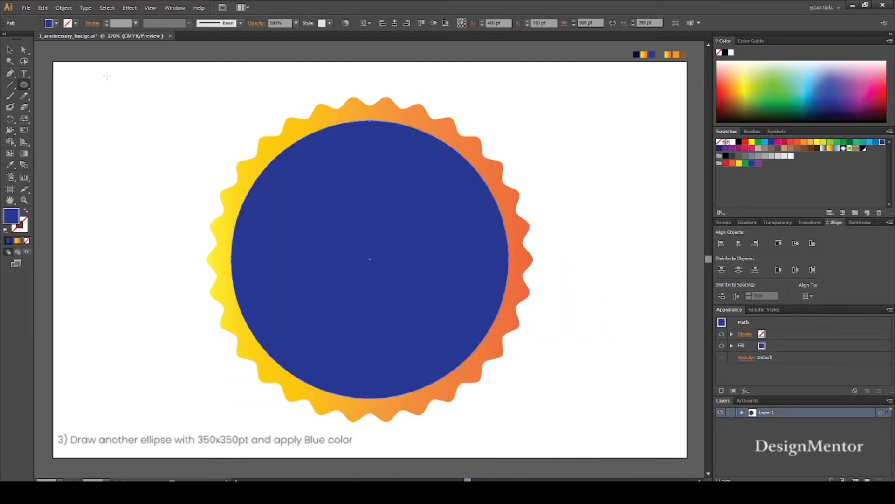
click(9, 50)
click(444, 239)
key(i)
key(v)
click(599, 243)
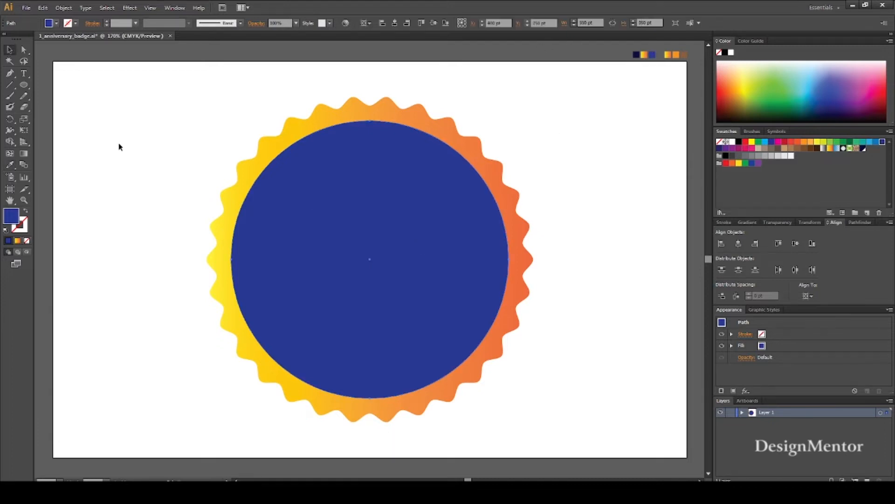
Draw a 370 × 370 pt circle with a blue stroke and no fill.
click(75, 23)
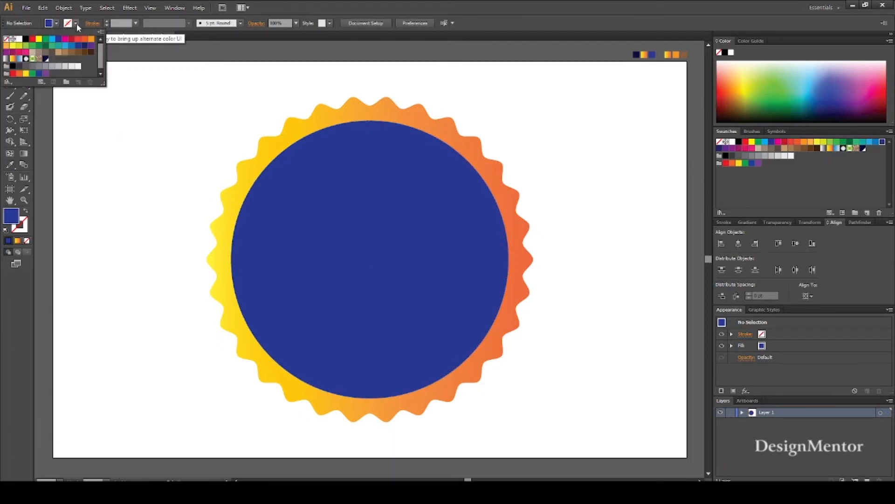
click(79, 46)
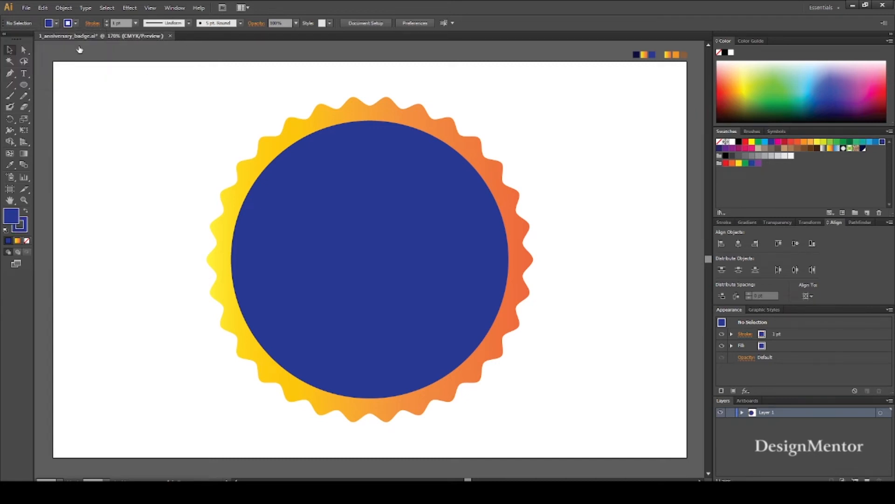
click(56, 24)
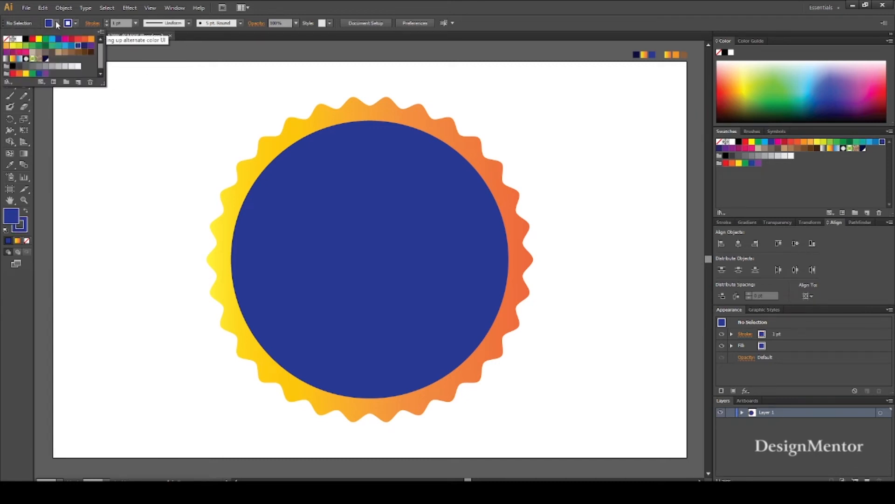
click(7, 43)
click(24, 85)
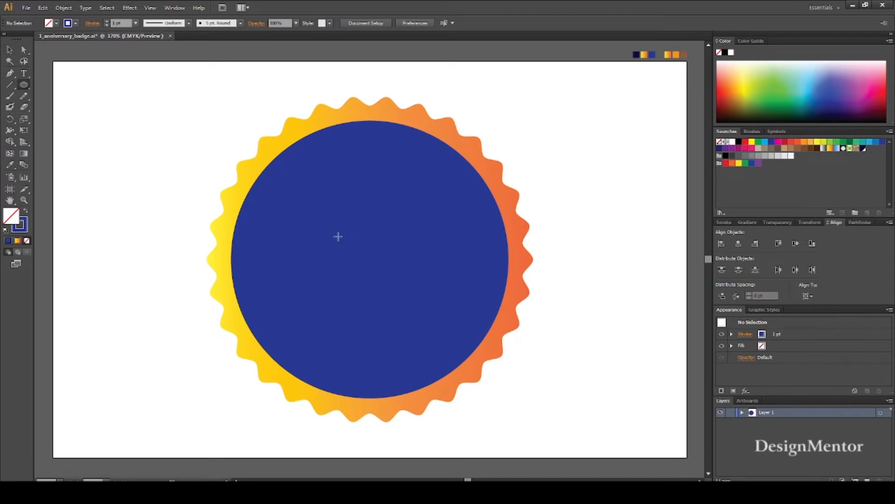
click(338, 236)
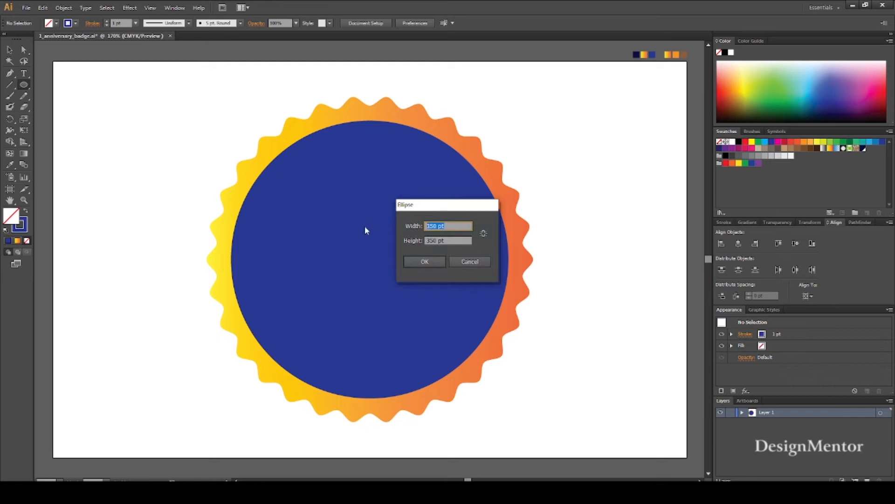
text(37)
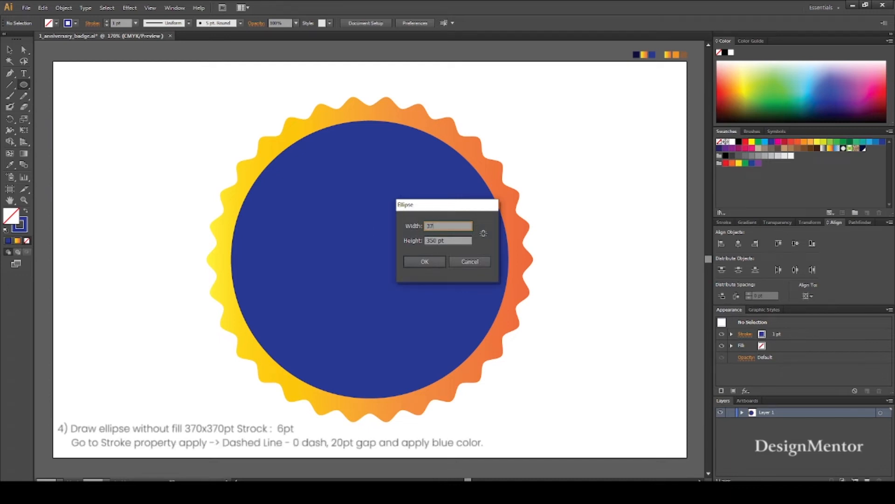
text(0)
key(Tab)
text(370)
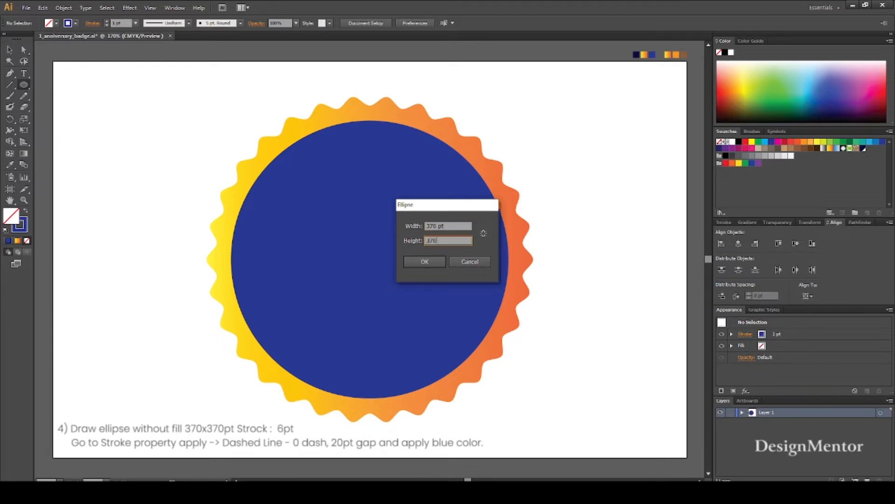
click(416, 263)
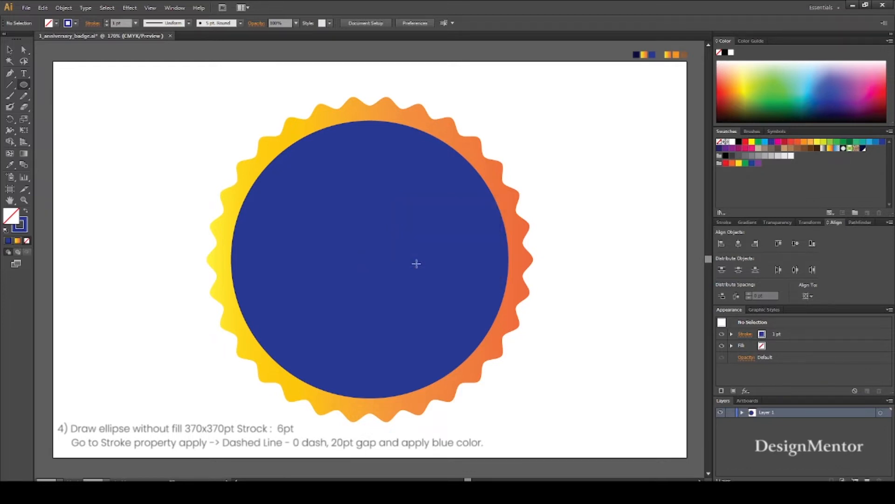
Center the outlined circle on the artboard and set its stroke weight to 6 pt.
click(738, 243)
click(795, 243)
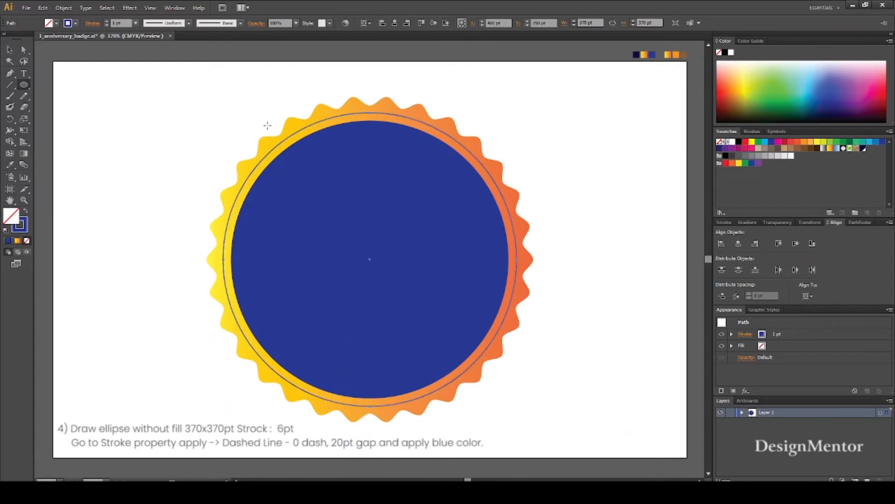
drag(122, 23, 59, 30)
key(Up)
key(Up)
key(Up)
key(Up)
key(Up)
key(Up)
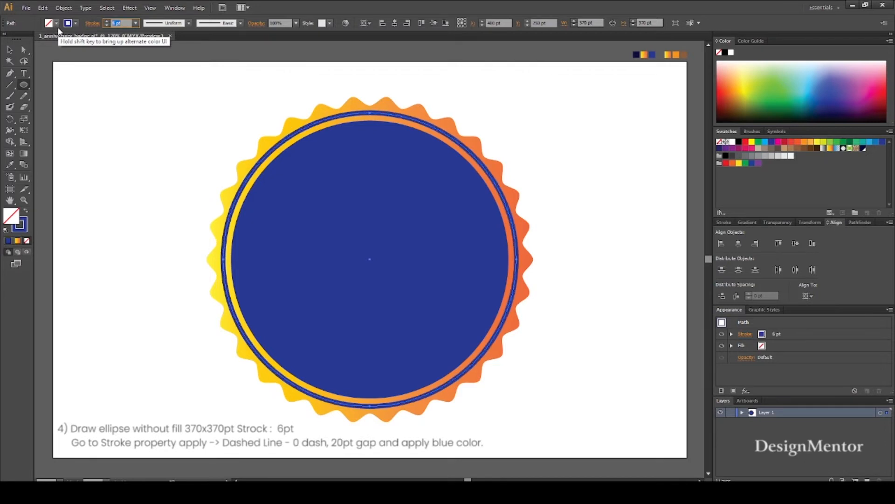
Make the outlined circle's stroke a dashed line with 0 pt dash, 20 pt gap and round caps.
click(92, 24)
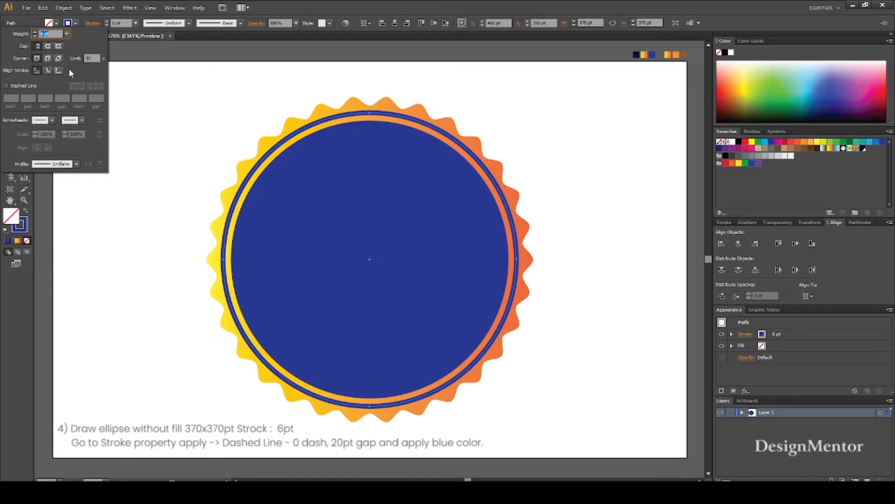
click(7, 85)
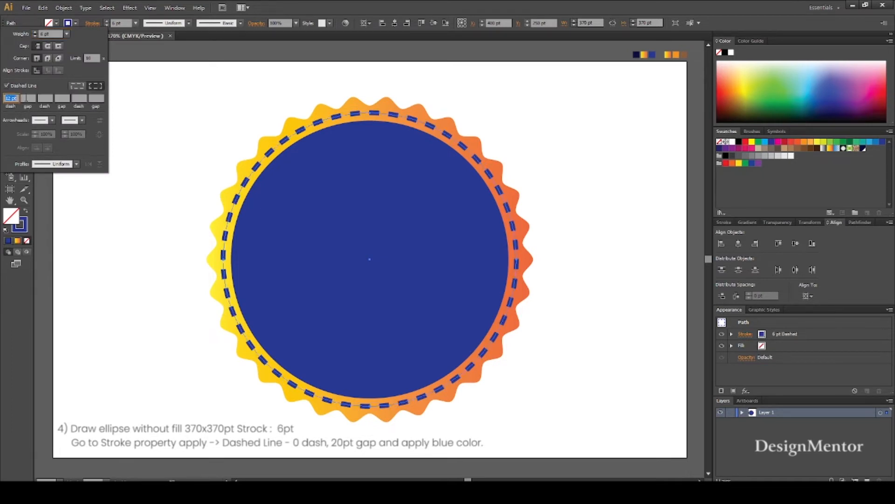
click(27, 98)
text(20)
key(shift+Tab)
text(0)
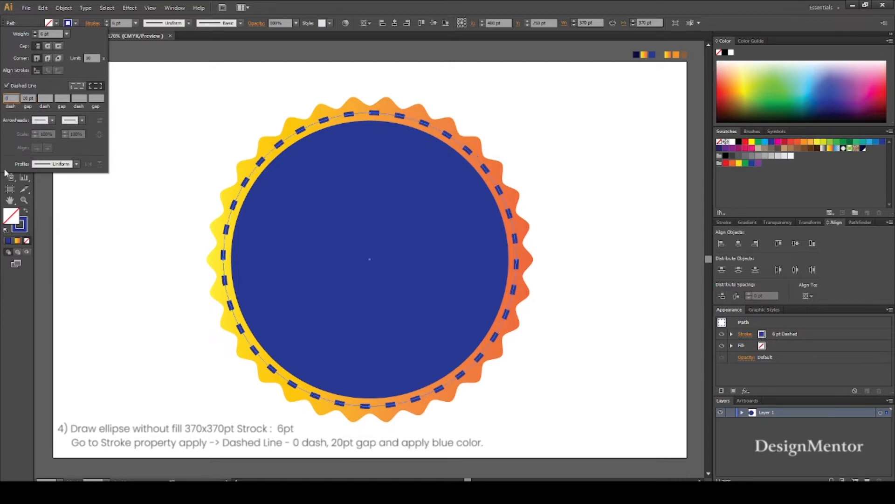
click(48, 46)
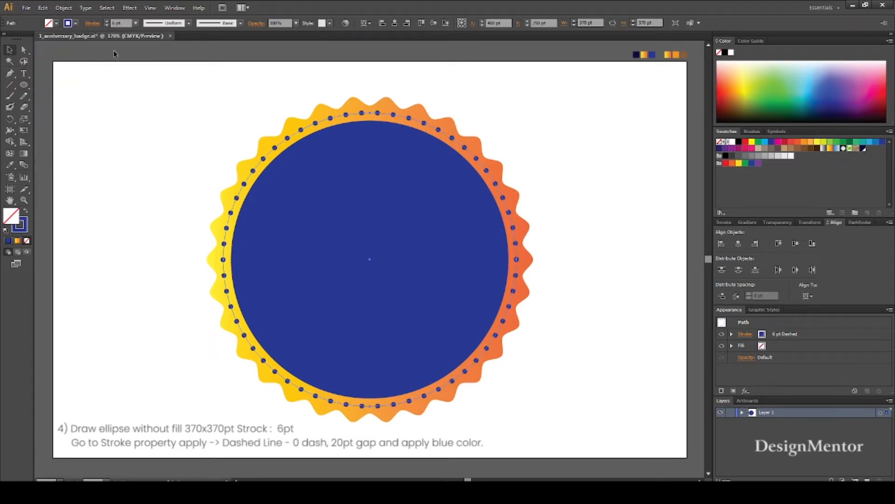
Deselect the dotted ring and set no stroke and the dark navy sample colour as fill for new shapes.
click(183, 121)
click(487, 171)
click(625, 253)
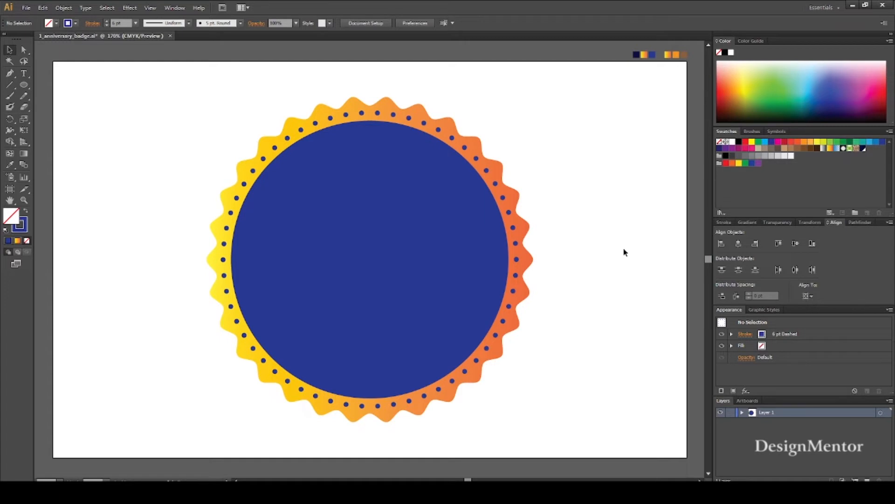
click(75, 23)
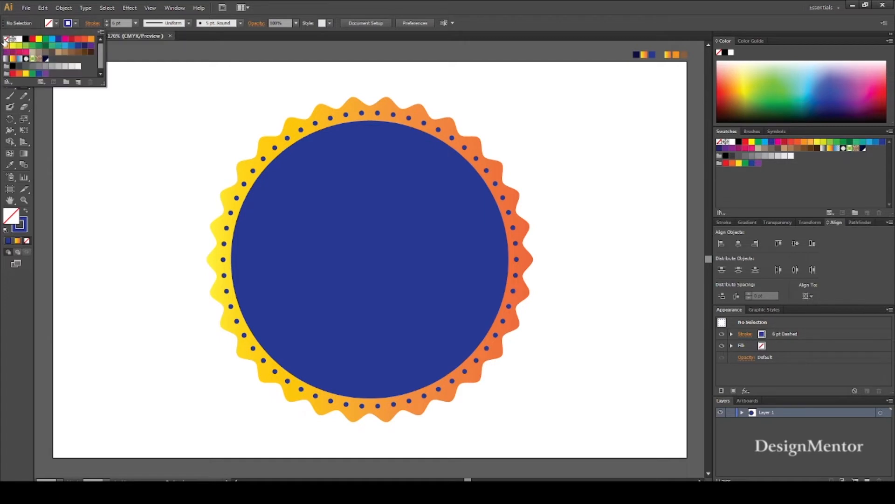
click(6, 40)
click(57, 23)
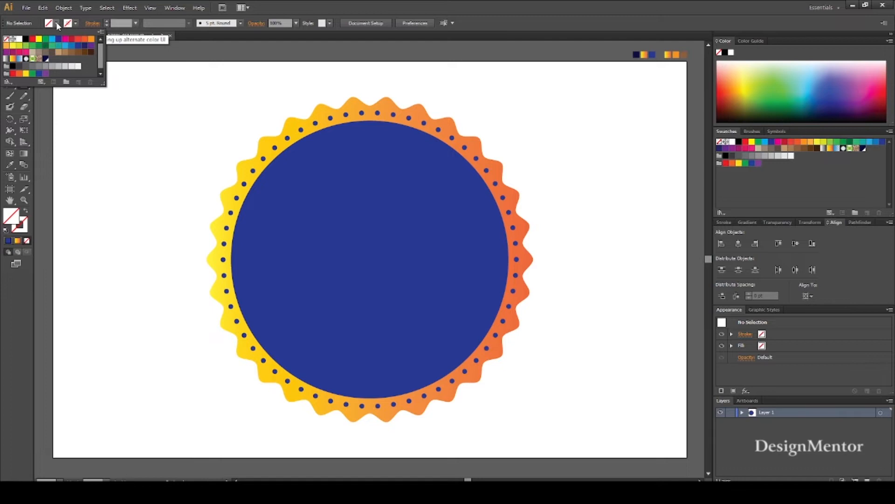
click(75, 47)
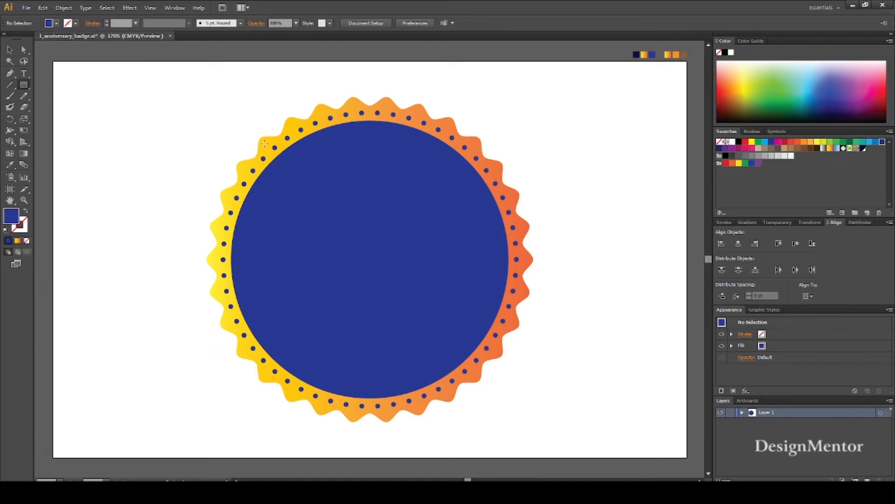
key(i)
click(637, 55)
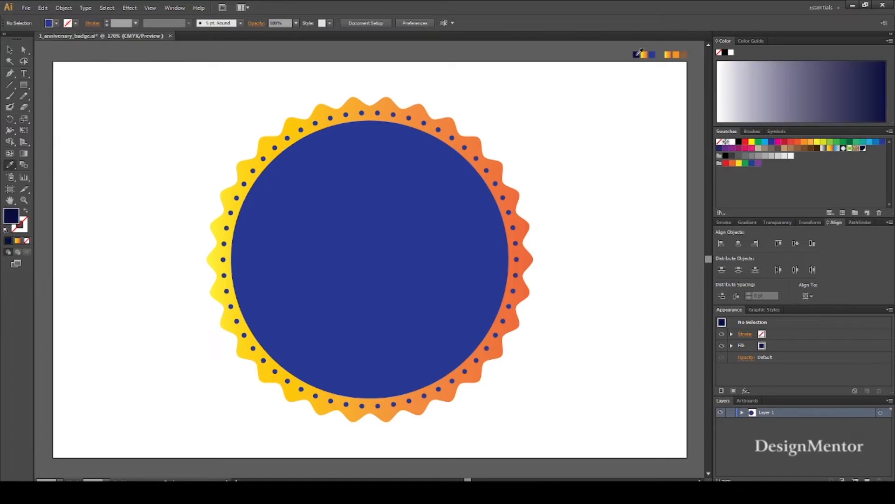
Draw a navy rectangle about 107 × 54 pt to the lower right of the badge and send it to back.
click(24, 84)
drag(565, 358, 650, 402)
key(v)
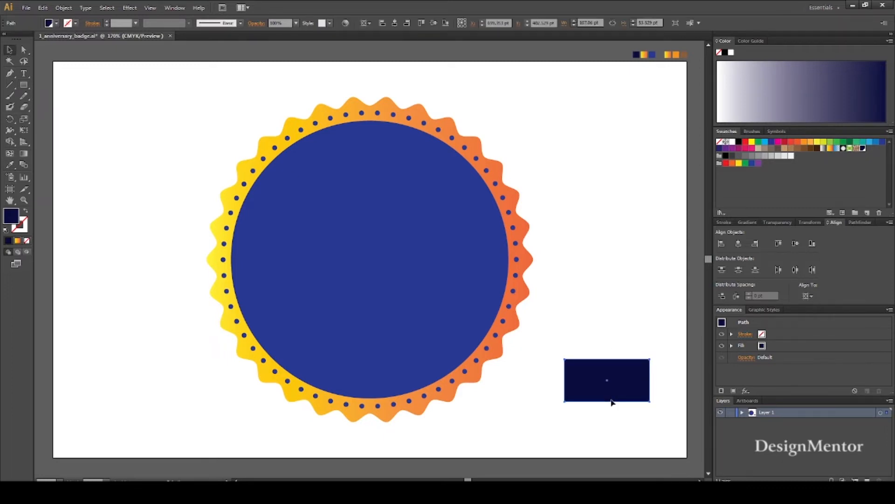
right_click(615, 371)
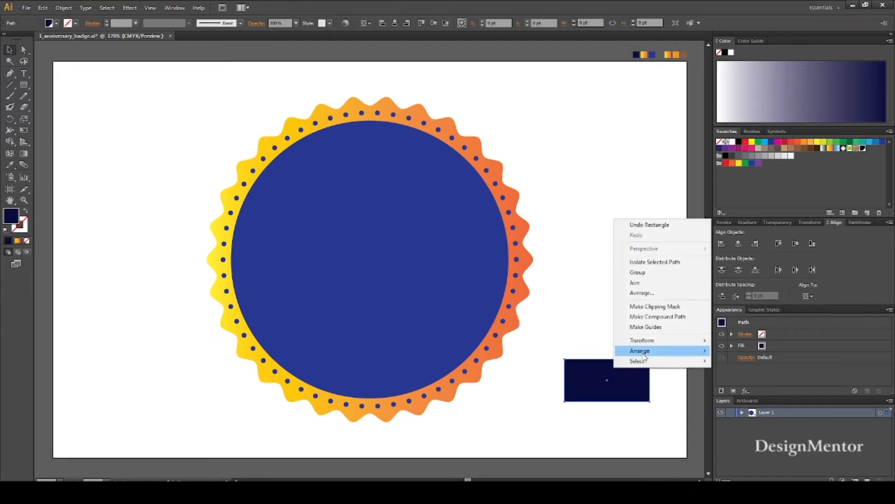
mouse_move(653, 351)
click(744, 381)
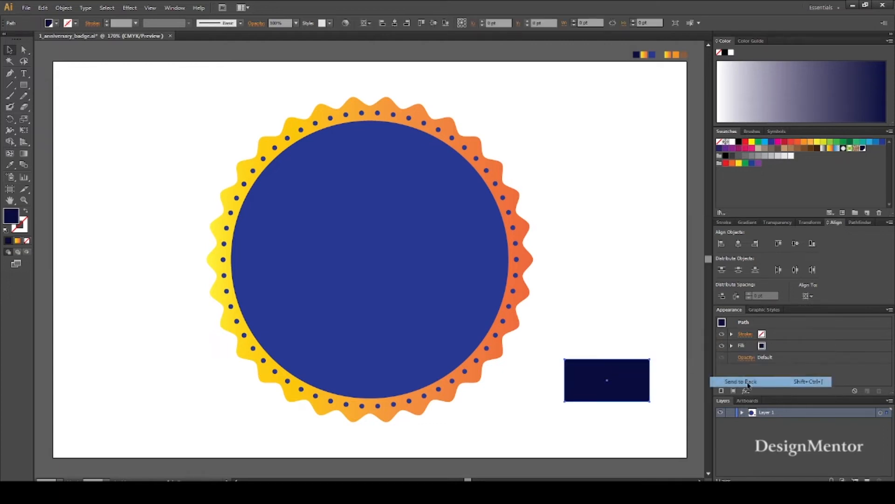
Resize the navy rectangle to 800 × 500 pt and center it horizontally and vertically on the artboard.
click(595, 24)
text(600)
key(Tab)
text(500)
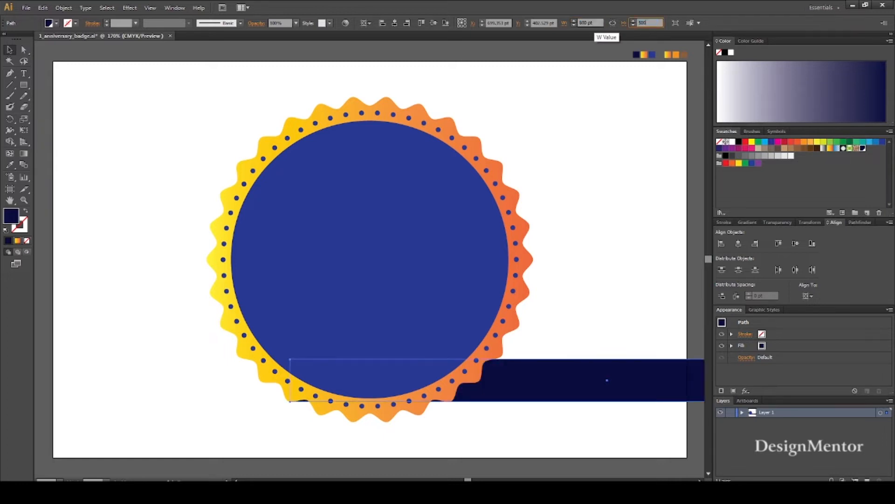
key(Return)
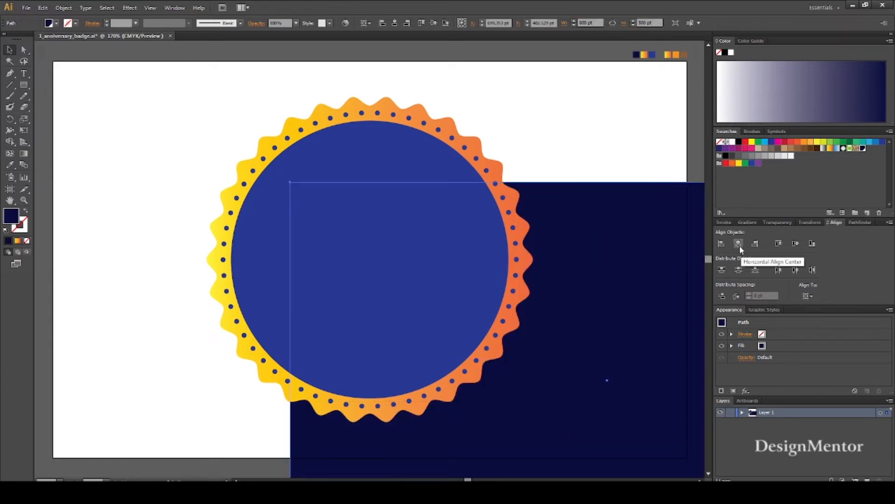
click(740, 244)
click(795, 243)
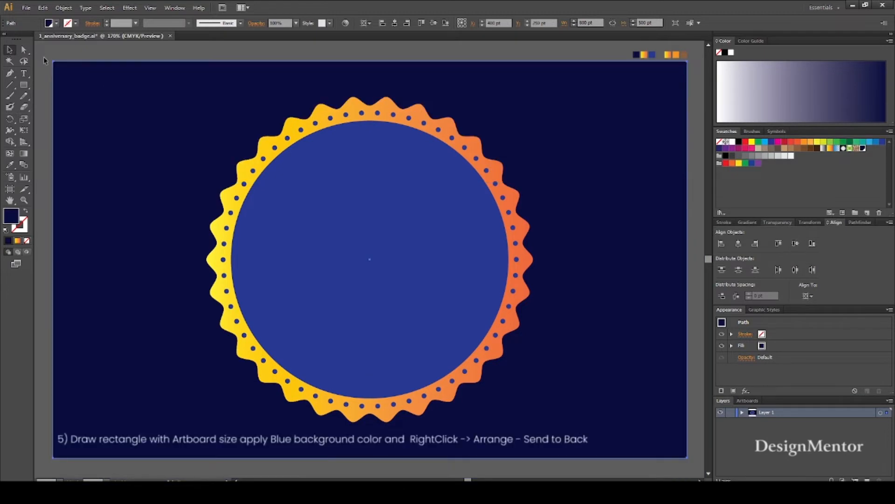
Lock the navy background rectangle.
click(64, 8)
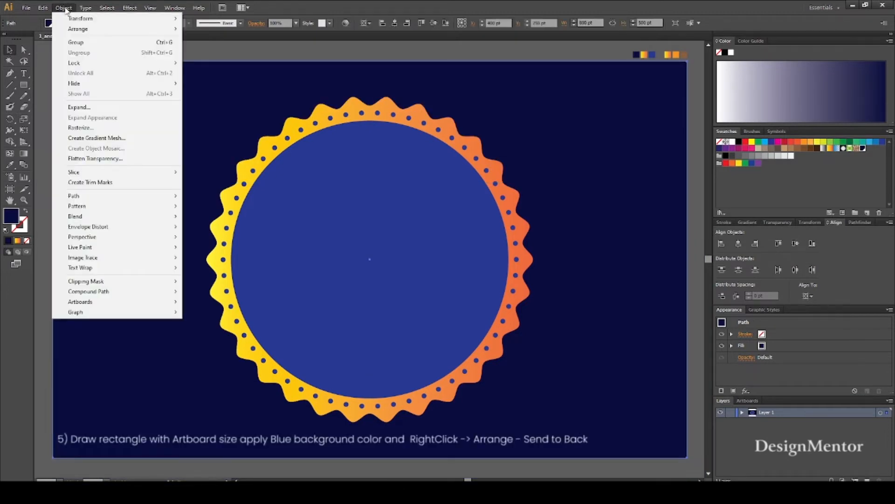
mouse_move(80, 68)
click(205, 63)
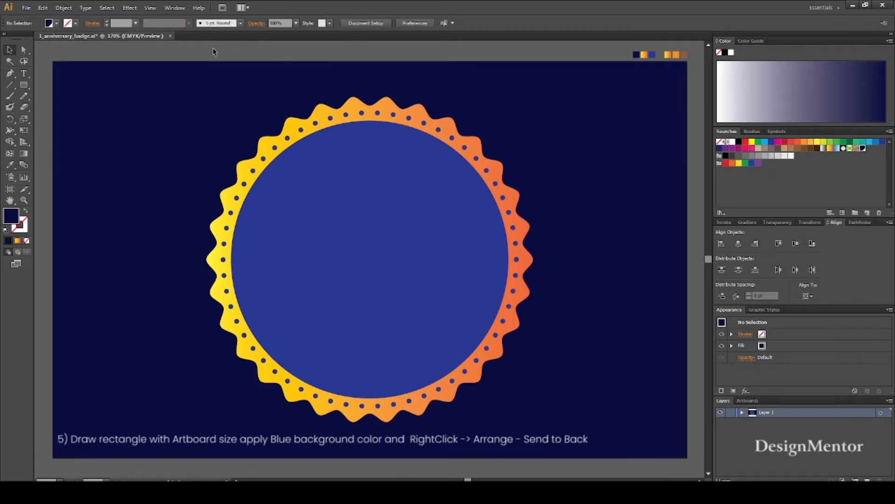
Draw a 440 × 50 pt rectangle filled with the yellow-to-orange gradient sampled from the colour samples above the artboard.
click(26, 83)
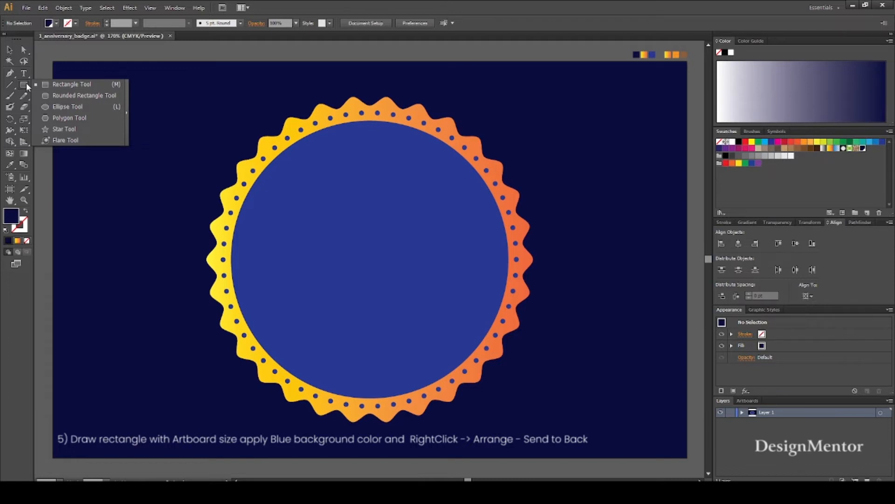
click(62, 86)
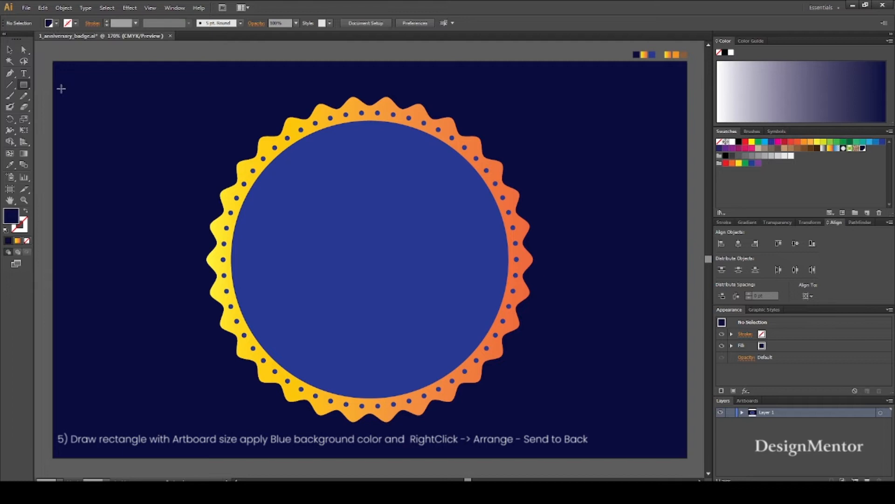
click(57, 24)
key(Escape)
key(i)
click(669, 55)
click(25, 83)
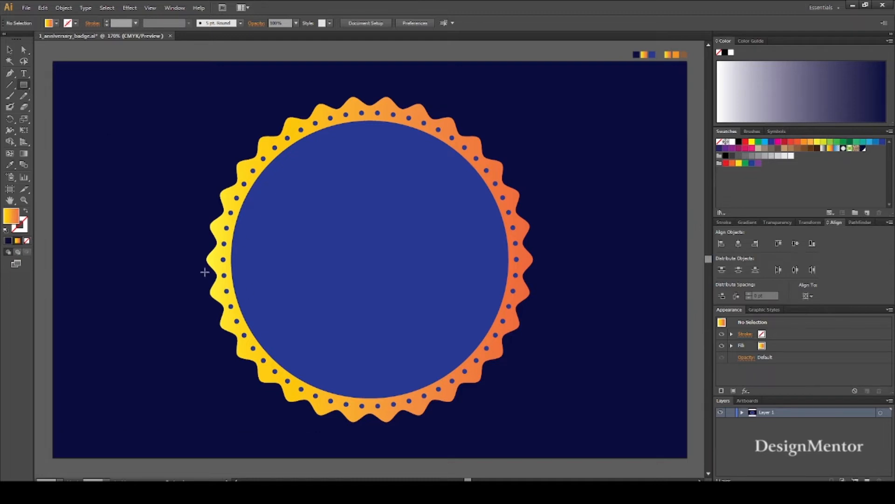
click(535, 285)
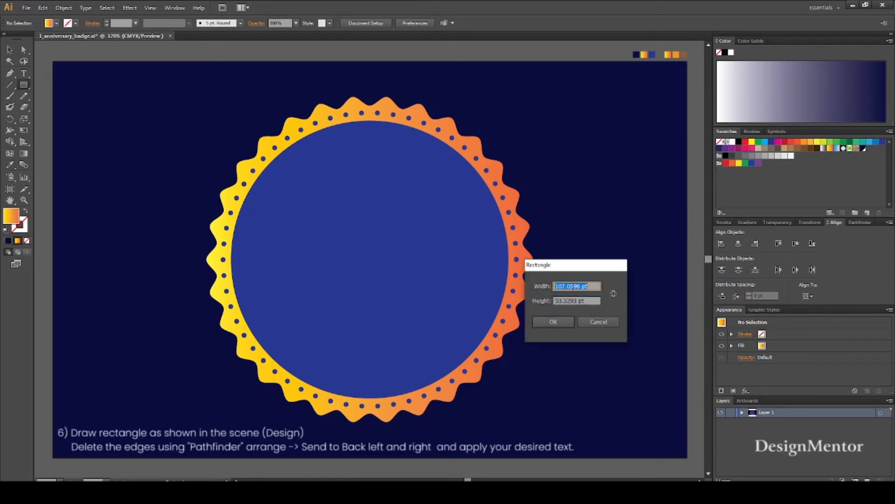
text(440)
key(Tab)
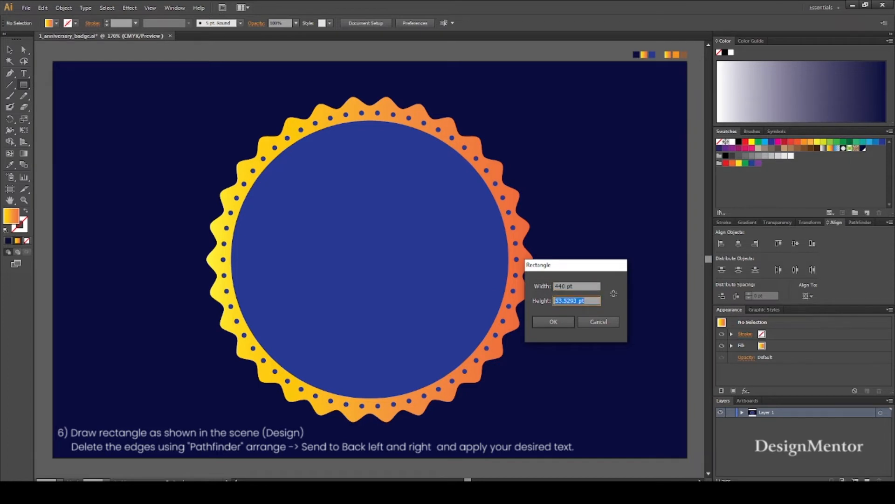
text(5)
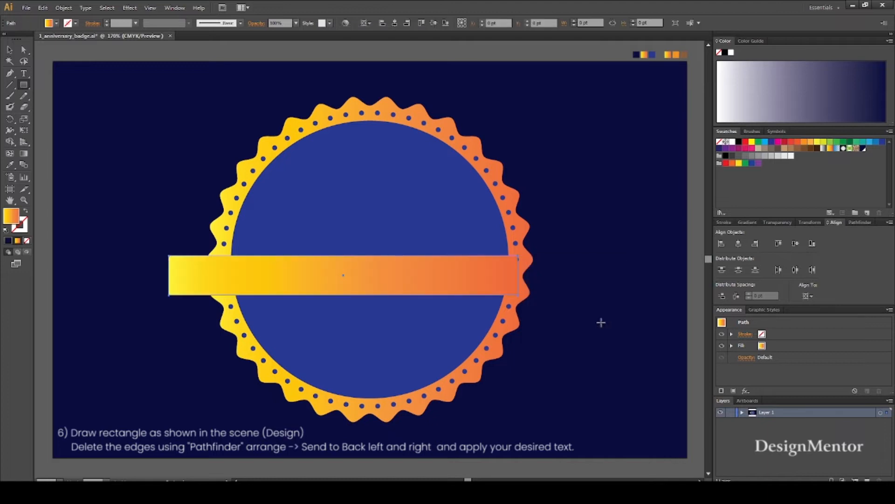
Center the gradient banner on the artboard, move it 50 pt down, and deselect it.
key(v)
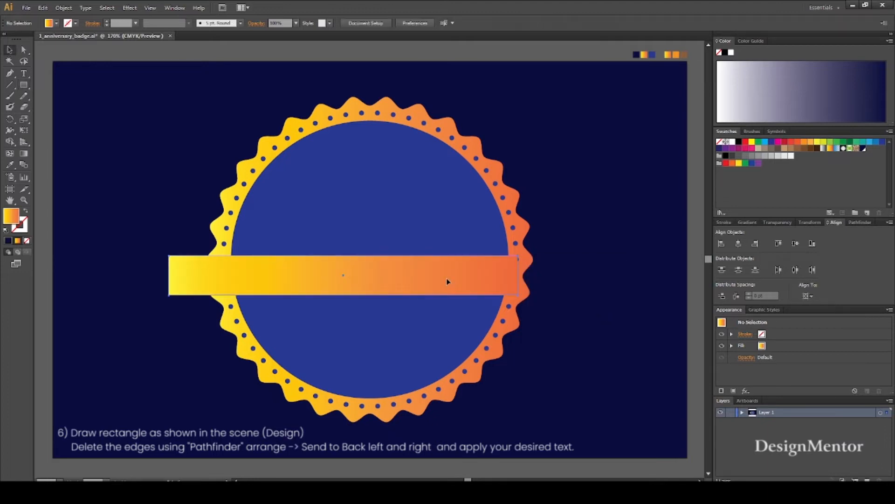
click(739, 243)
click(795, 243)
key(shift+Down)
key(shift+Down)
key(shift+Down)
key(shift+Down)
key(shift+Down)
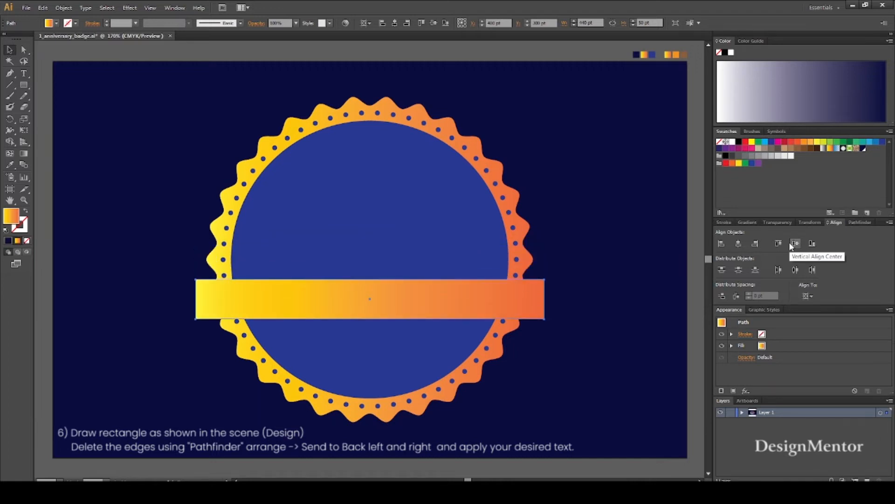
key(shift+Down)
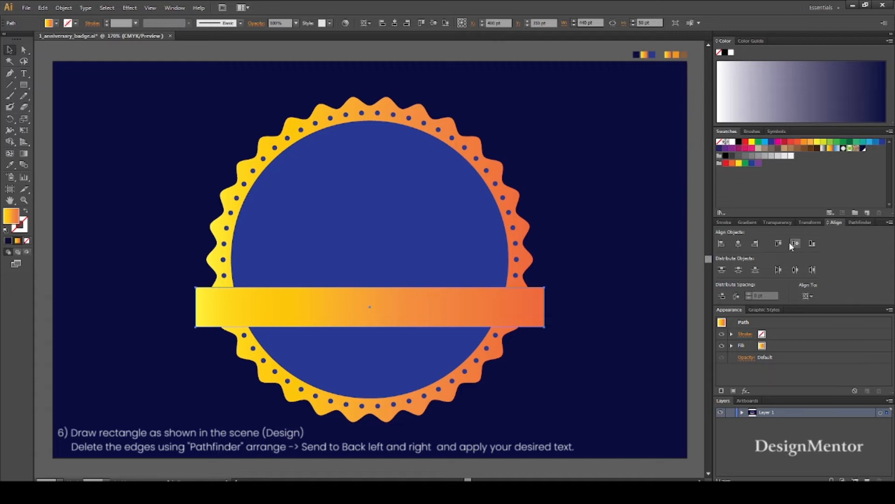
key(shift+Up)
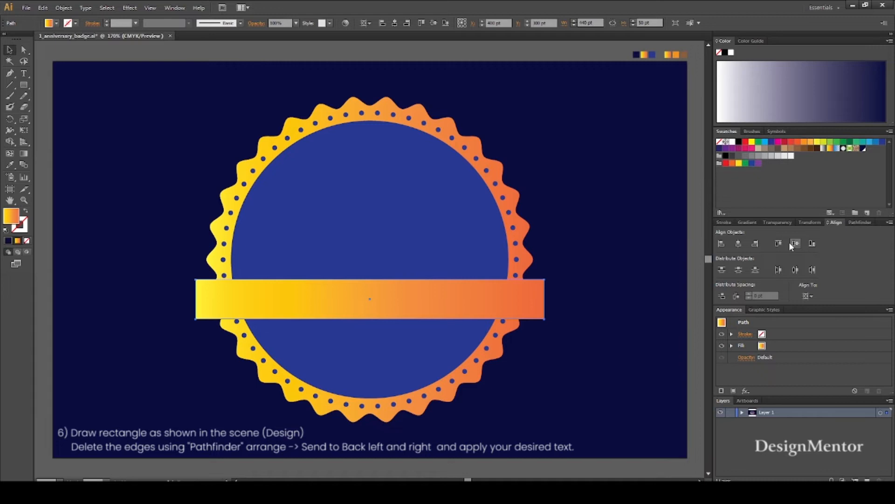
click(666, 362)
click(369, 297)
click(117, 209)
Draw a 77 × 50 pt rectangle with the same gradient fill to the left of the badge.
key(m)
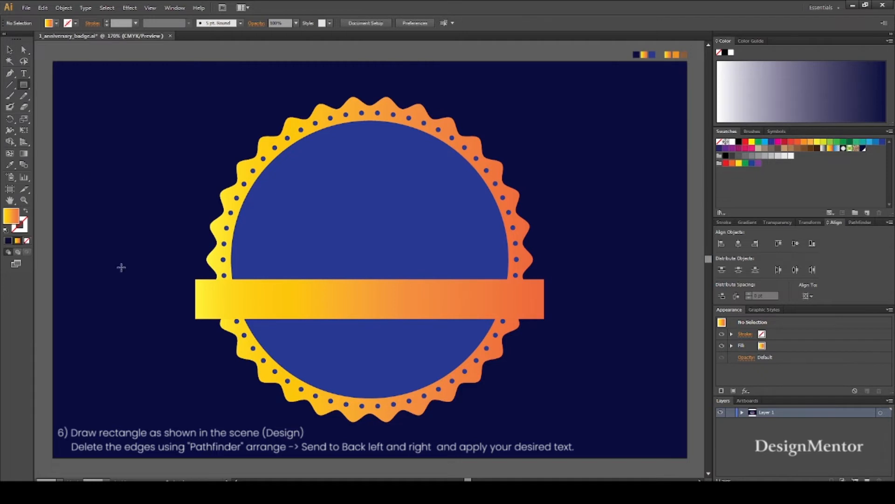
click(123, 268)
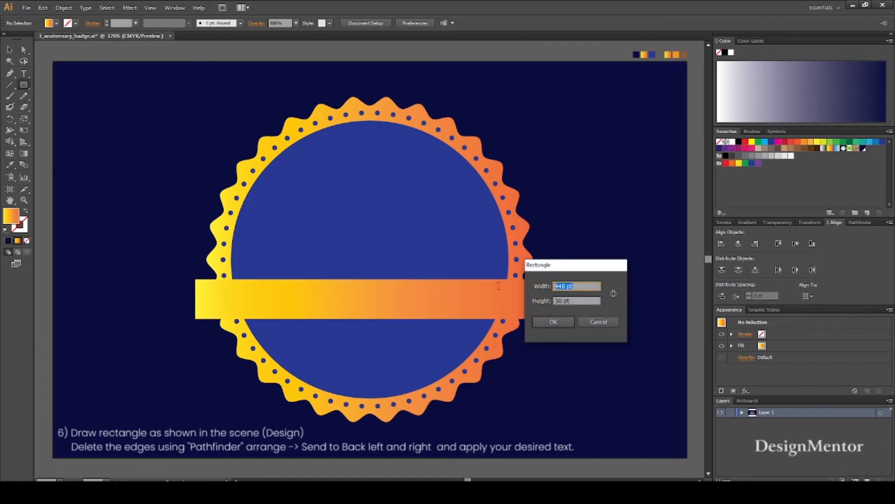
text(77)
key(Return)
Nudge the small gradient rectangle until it sits level with the banner and touches its left end.
key(v)
key(shift+Down)
key(shift+Down)
key(shift+Right)
key(Up)
key(Up)
key(Right)
key(Right)
key(Right)
key(Right)
key(Up)
key(Up)
key(Up)
key(Up)
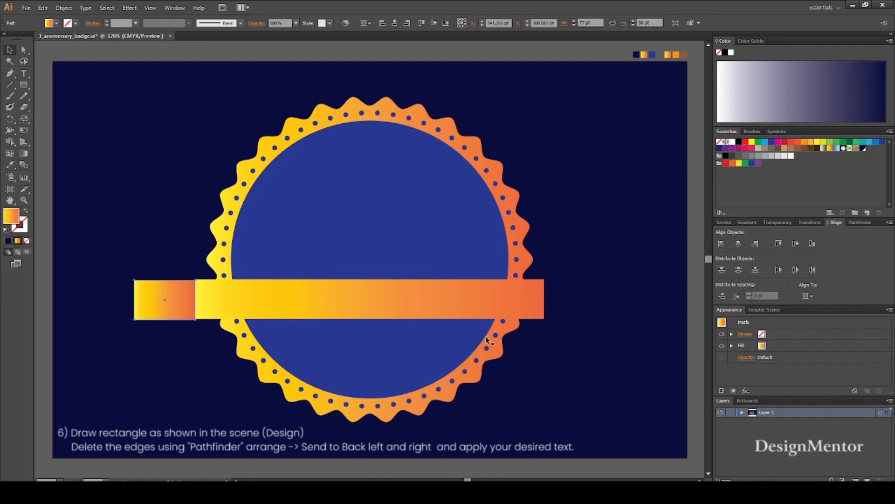
key(Down)
Move the small rectangle 60 pt down and 10 pt right, below the banner's left end, and deselect it.
key(shift+Down)
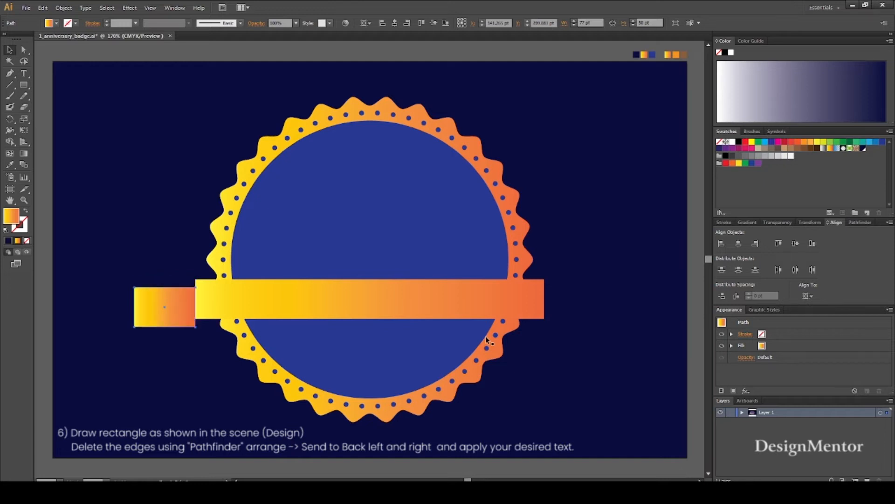
key(shift+Down)
key(shift+Down)
key(shift+Down)
key(shift+Down)
key(shift+Down)
key(shift+Right)
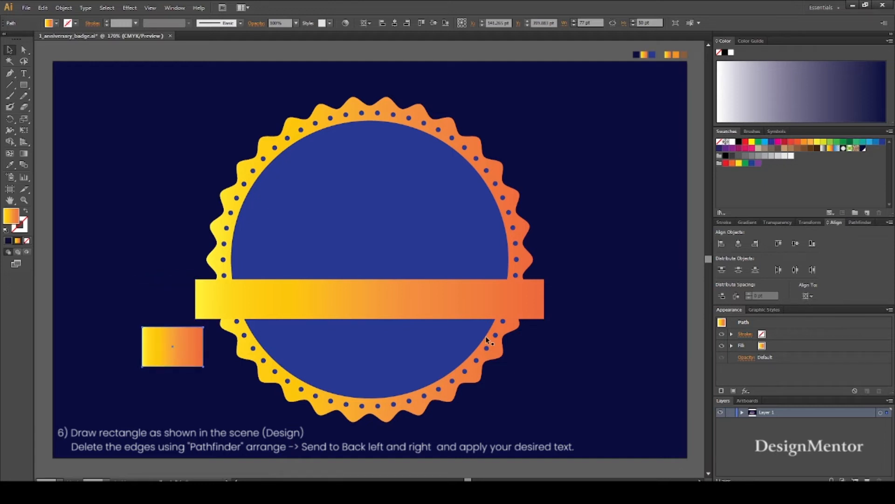
click(77, 262)
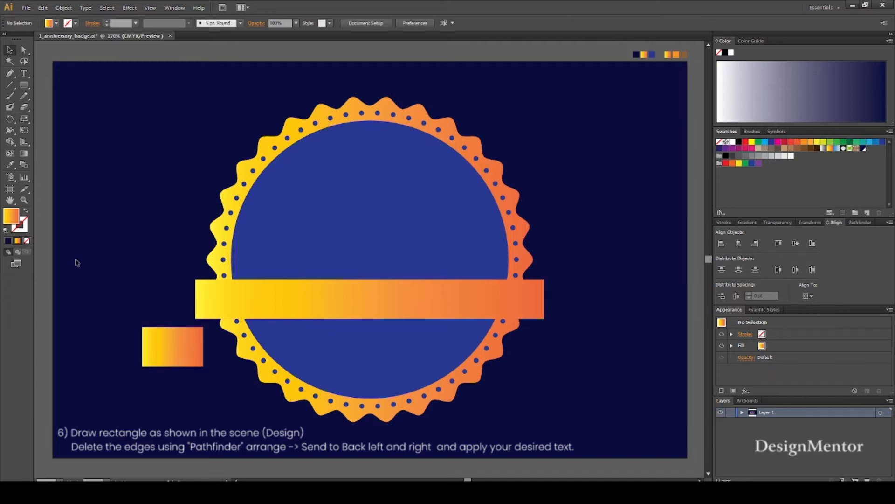
key(p)
click(169, 347)
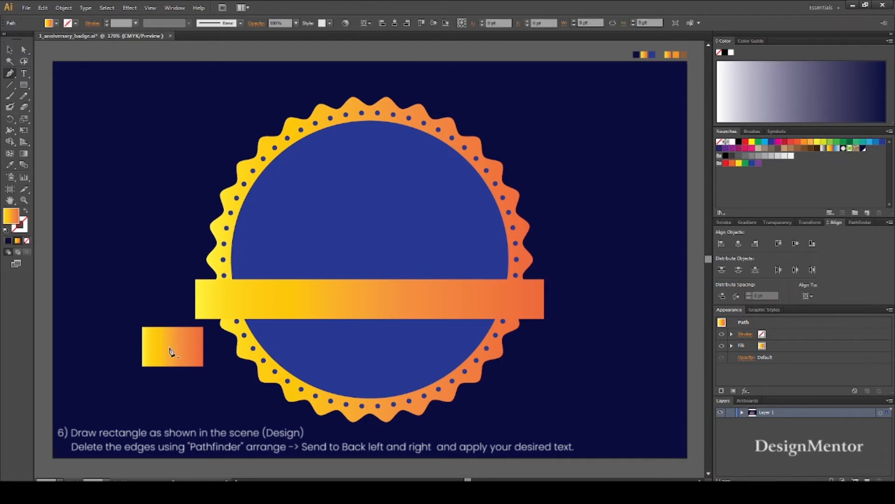
click(132, 321)
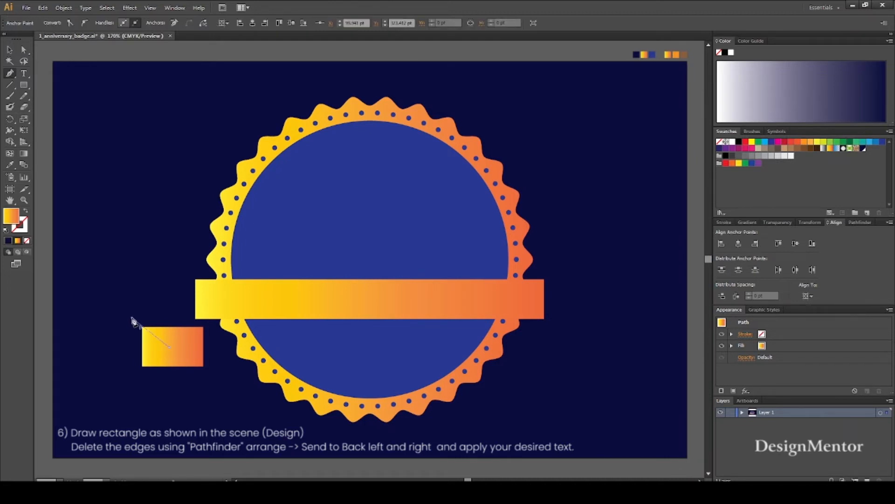
key(ctrl+z)
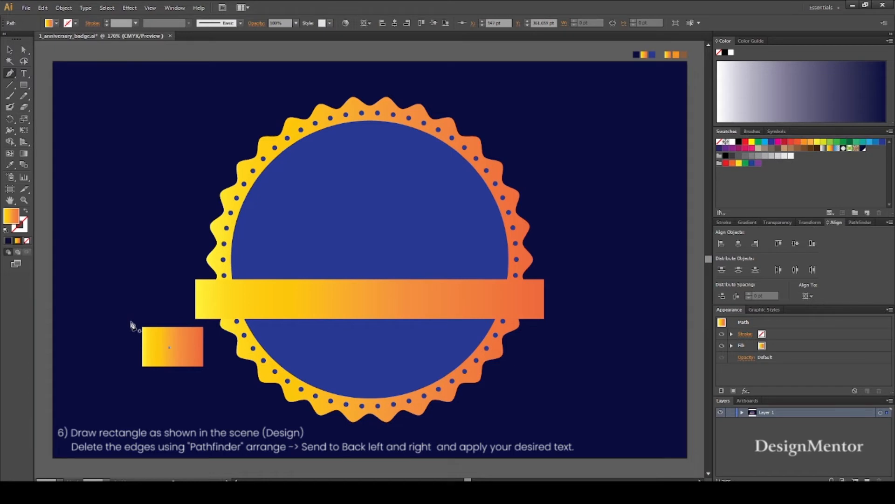
key(ctrl+shift+z)
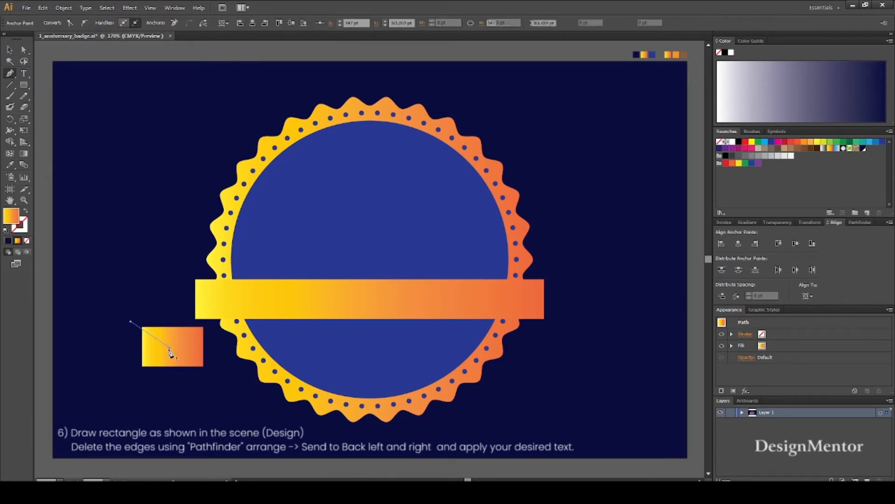
key(Delete)
key(Delete)
Draw a closed triangle about 52 × 77 pt over the small rectangle's left end, pointing inward, and deselect it.
click(169, 348)
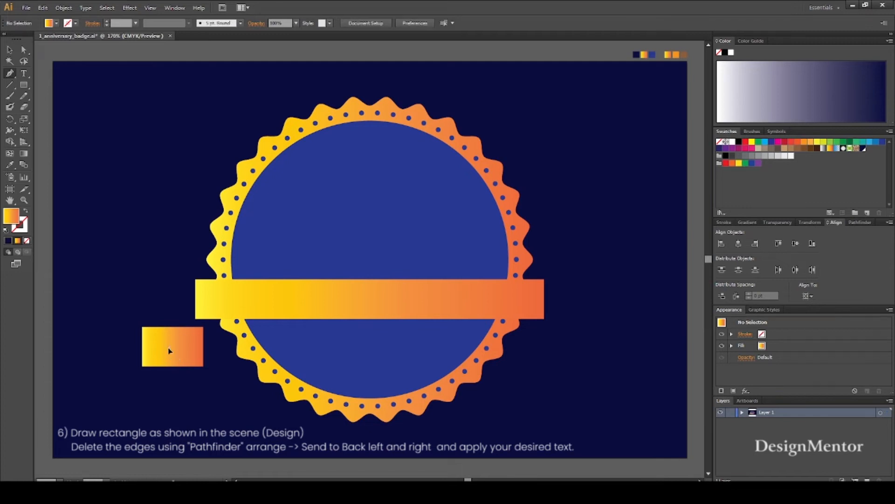
click(128, 315)
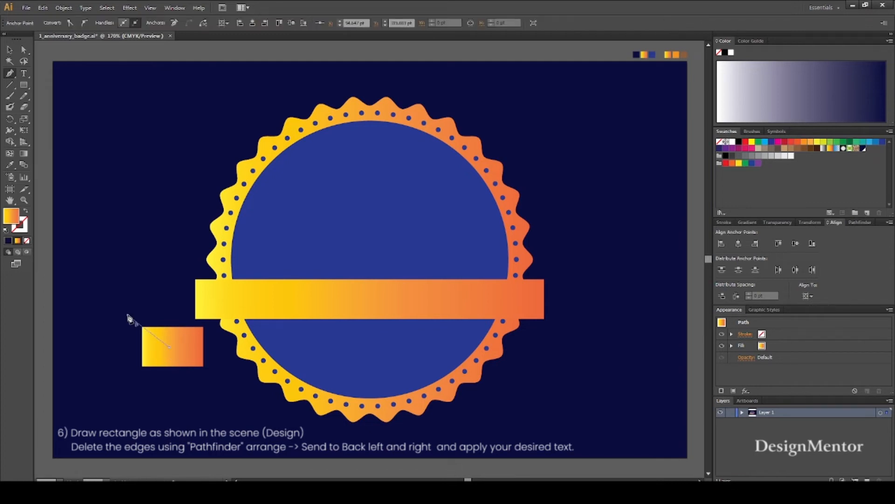
click(127, 376)
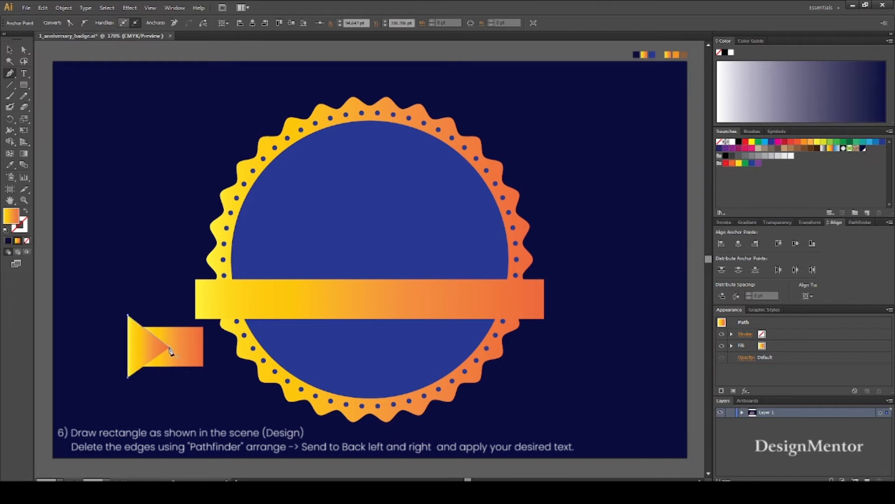
click(10, 50)
click(77, 121)
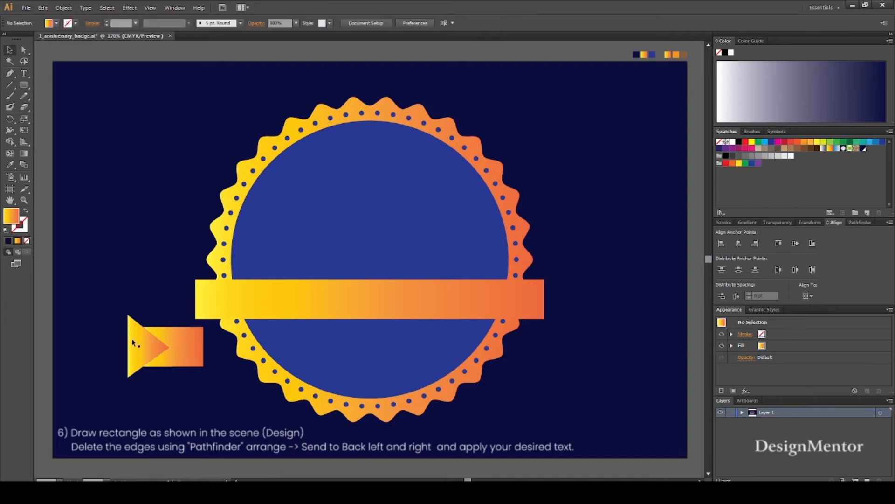
Change the triangle's fill to solid light brown so it stands apart from the gradient rectangle, and deselect it.
click(133, 344)
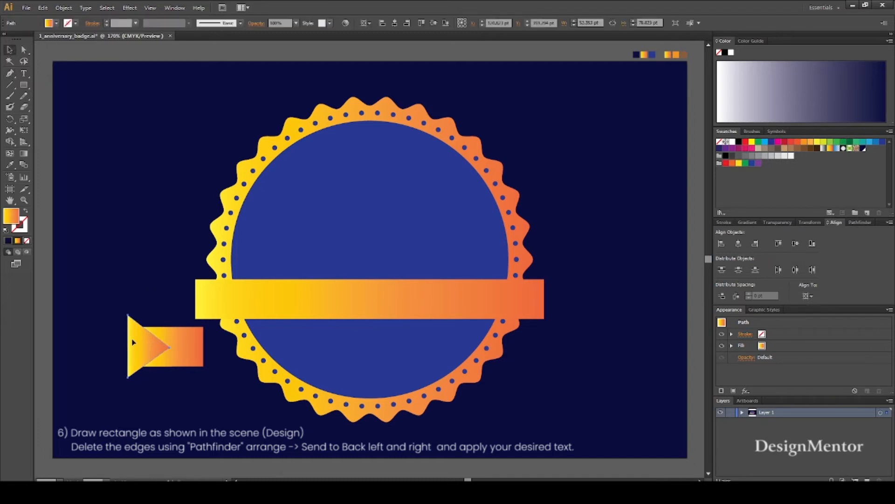
click(56, 23)
click(57, 56)
key(Return)
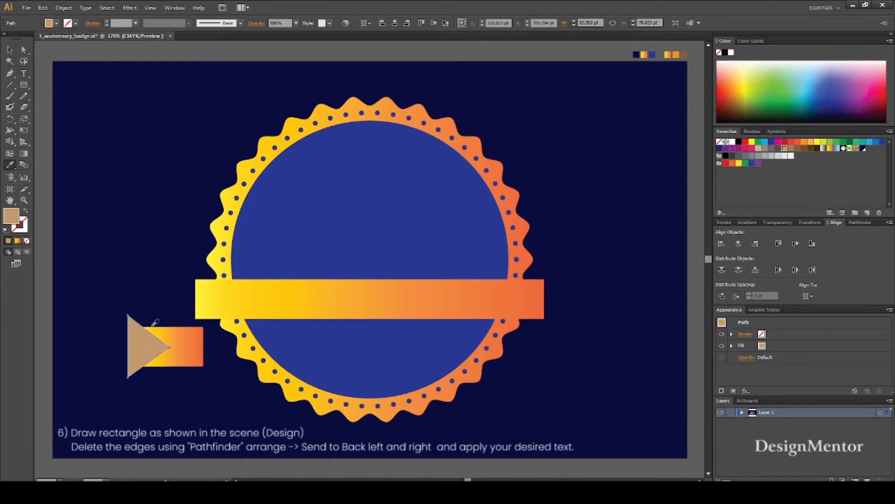
key(v)
click(63, 57)
Subtract the brown triangle from the small gradient rectangle with Minus Front to cut a swallowtail notch, and deselect the result.
click(133, 339)
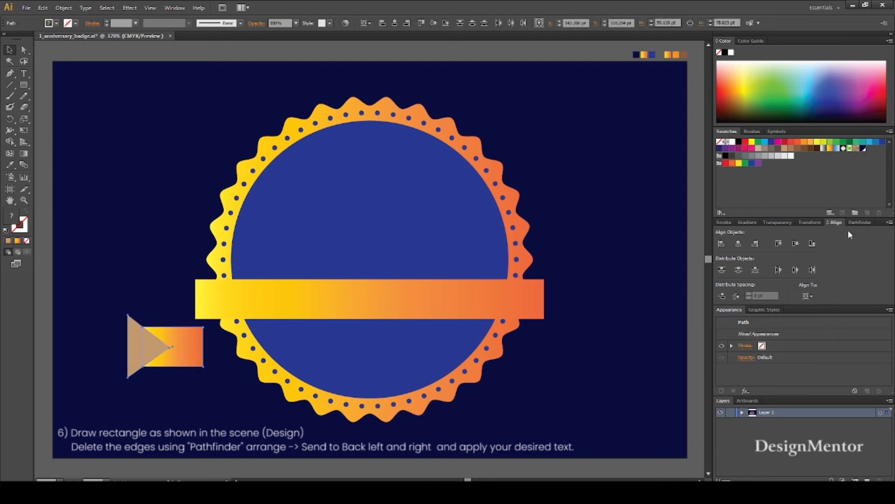
click(859, 222)
click(738, 243)
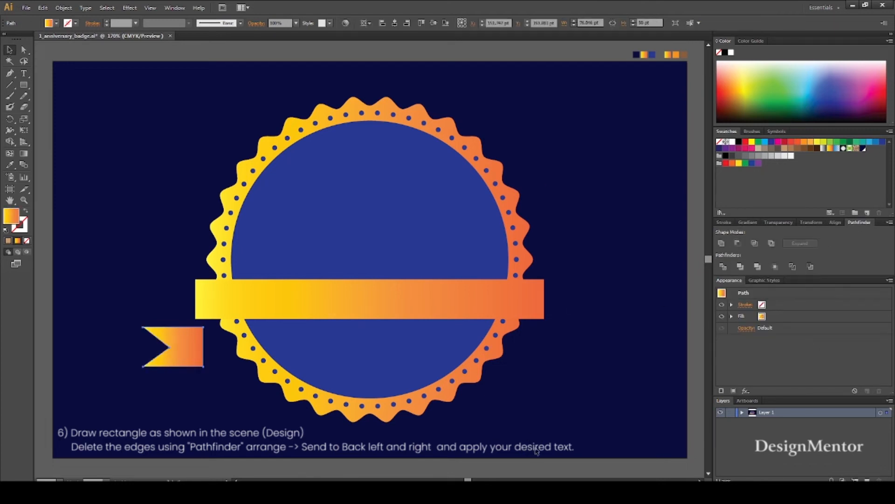
click(225, 360)
Move the notched ribbon tail 40 pt up and 10 pt right so it overlaps the banner's left end.
click(195, 348)
key(shift+Up)
key(shift+Up)
key(shift+Up)
key(shift+Up)
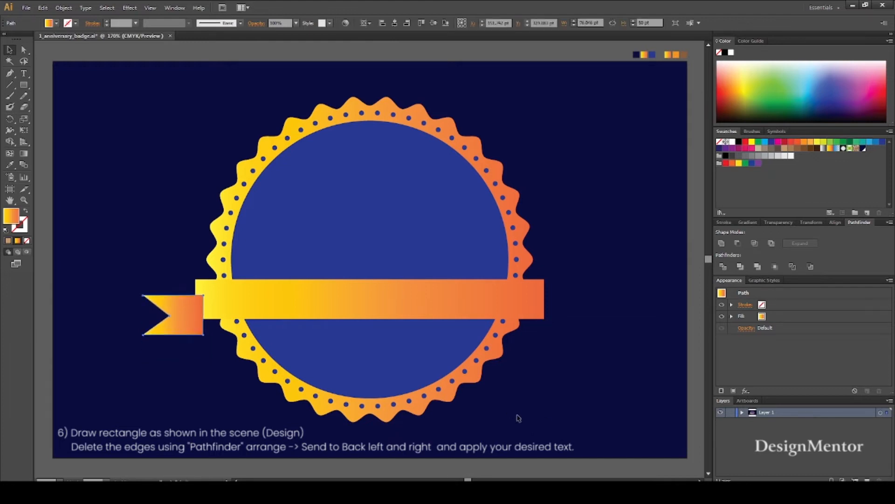
key(shift+Up)
key(shift+Up)
key(shift+Down)
key(shift+Down)
key(shift+Right)
key(shift+Right)
key(shift+Left)
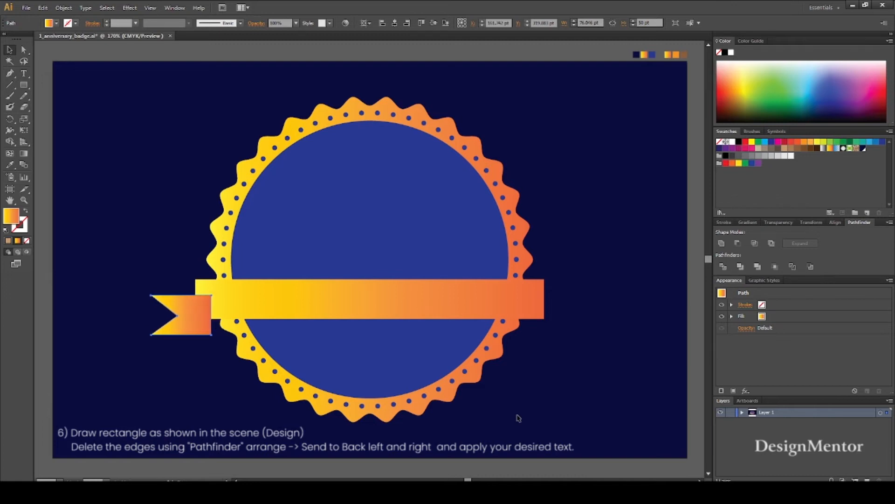
Bring the wide banner to the front, over the ribbon tail, and deselect it.
right_click(478, 301)
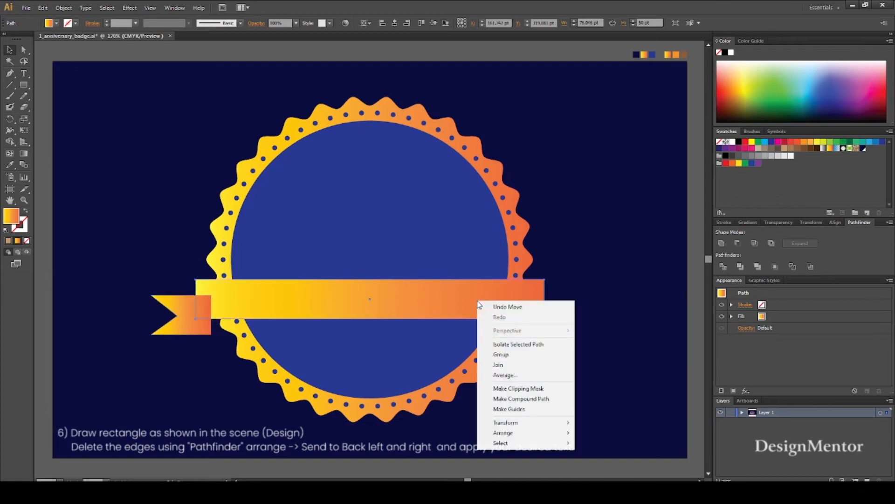
mouse_move(550, 432)
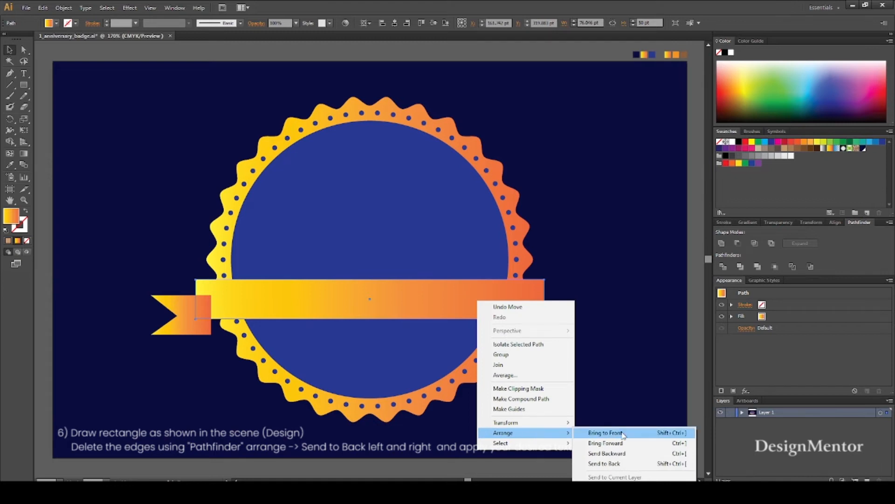
click(599, 431)
click(582, 377)
Create a mirrored copy of the left ribbon tail by reflecting it across the vertical axis.
click(200, 328)
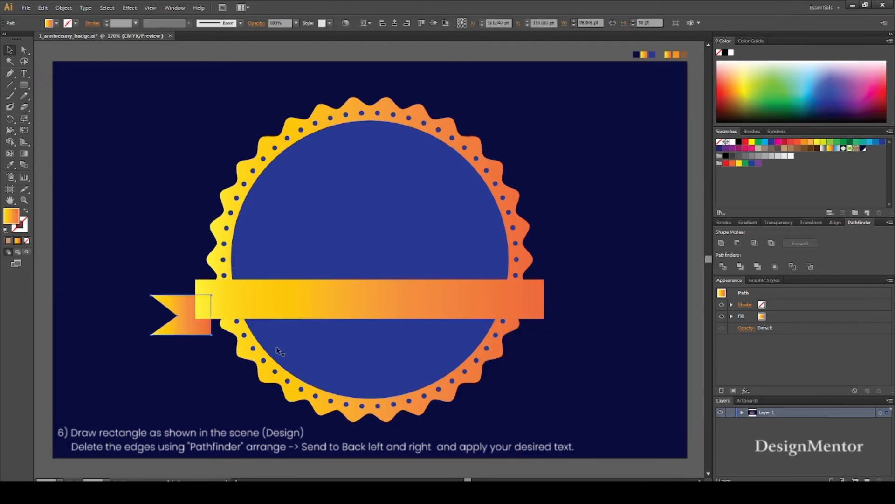
click(64, 8)
mouse_move(77, 19)
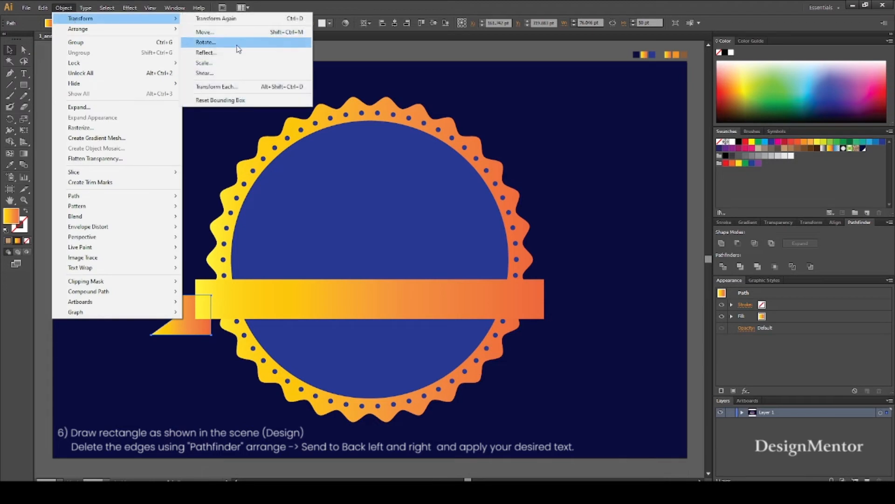
click(228, 51)
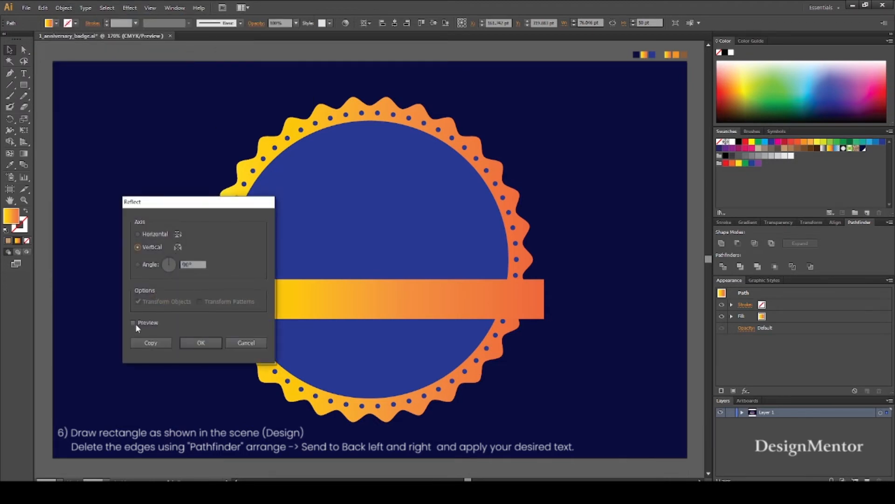
click(134, 322)
click(147, 343)
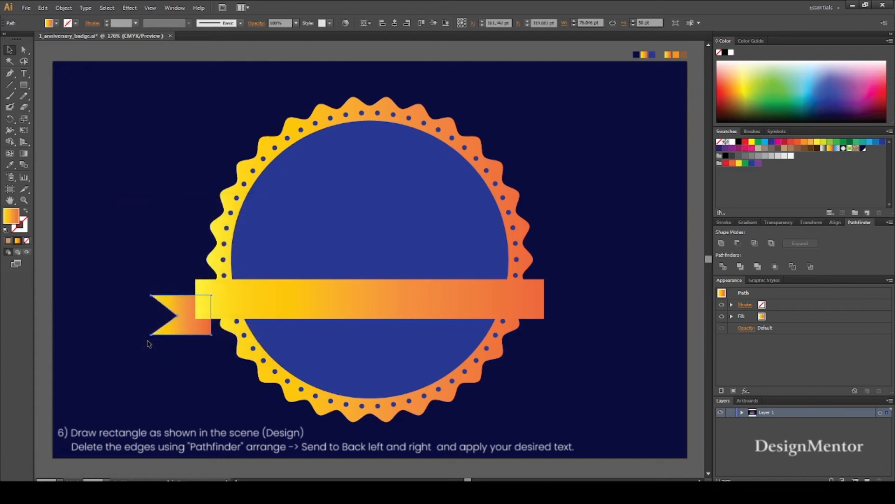
Move the mirrored ribbon tail horizontally across the badge to the banner's right end.
key(shift+Right)
key(shift+Right)
key(shift+Right)
key(shift+Right)
key(shift+Right)
key(shift+Right)
key(shift+Right)
key(shift+Right)
key(shift+Right)
key(shift+Right)
key(shift+Right)
key(shift+Right)
key(shift+Right)
key(shift+Right)
key(shift+Right)
key(shift+Right)
key(shift+Right)
key(shift+Right)
key(shift+Right)
key(shift+Right)
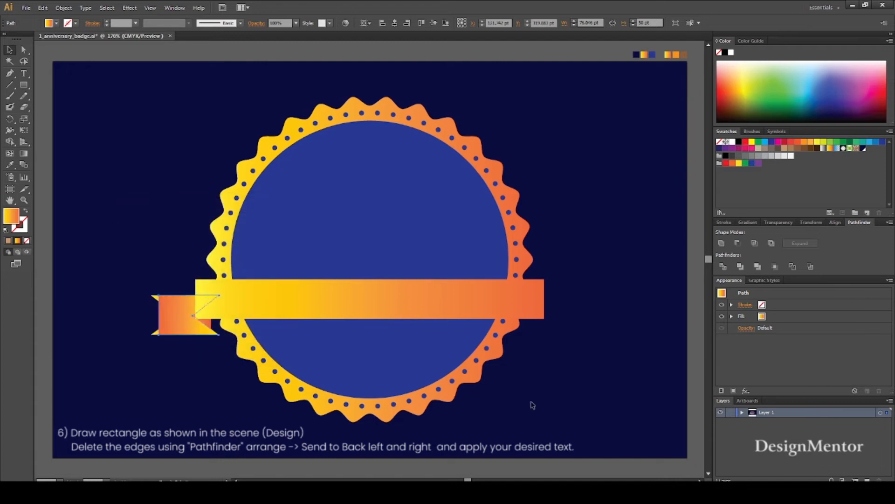
key(shift+Right)
key(shift+Right)
key(shift+Right)
key(shift+Right)
key(shift+Right)
key(shift+Right)
key(shift+Right)
key(shift+Right)
key(shift+Right)
key(shift+Right)
key(shift+Right)
key(shift+Right)
key(shift+Right)
key(shift+Right)
key(shift+Right)
key(shift+Right)
key(shift+Right)
key(shift+Right)
key(shift+Right)
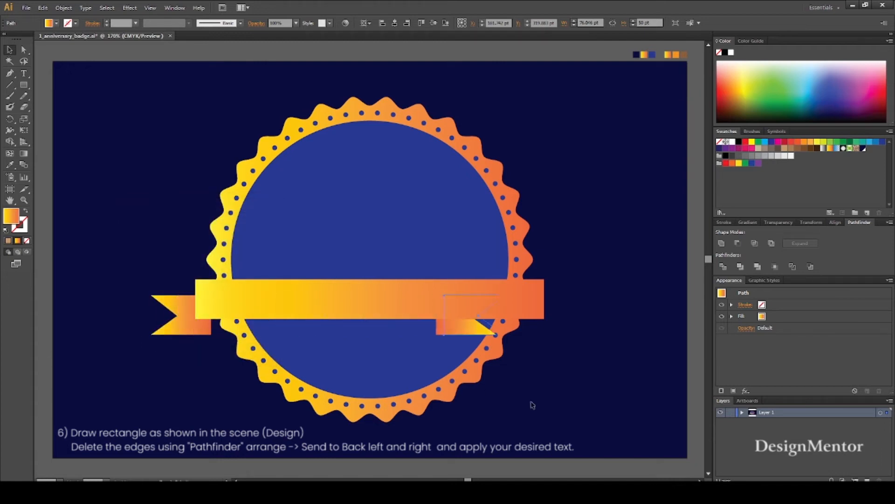
key(shift+Right)
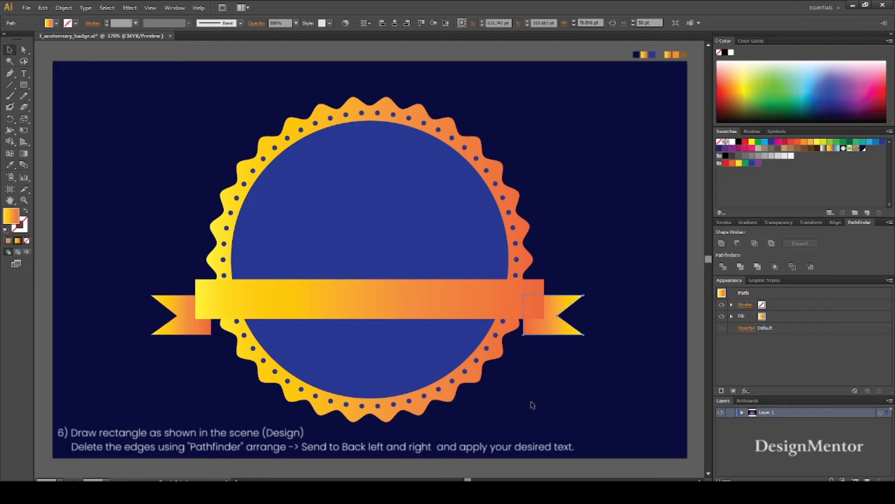
key(shift+Right)
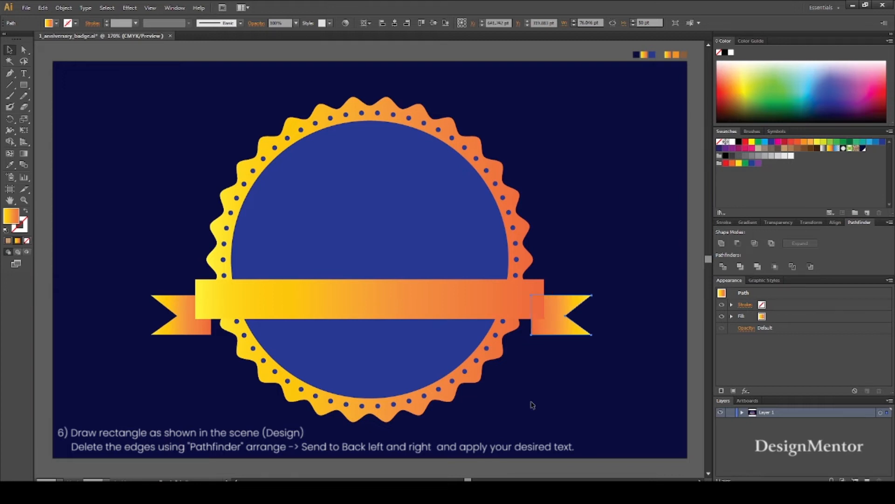
key(shift+Left)
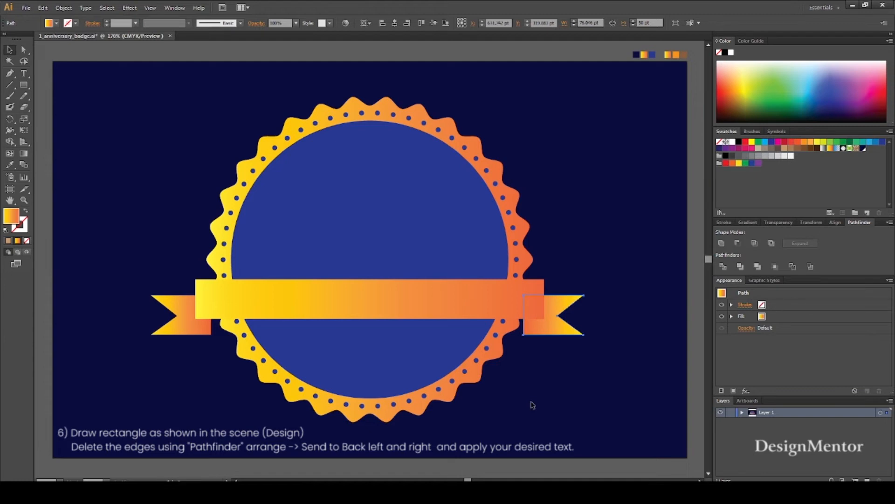
Fine-tune the right ribbon tail about 7 pt further right to balance it with the left tail, and deselect it.
key(Right)
key(Right)
key(Right)
key(Right)
key(Right)
key(Right)
key(Right)
key(Right)
key(Left)
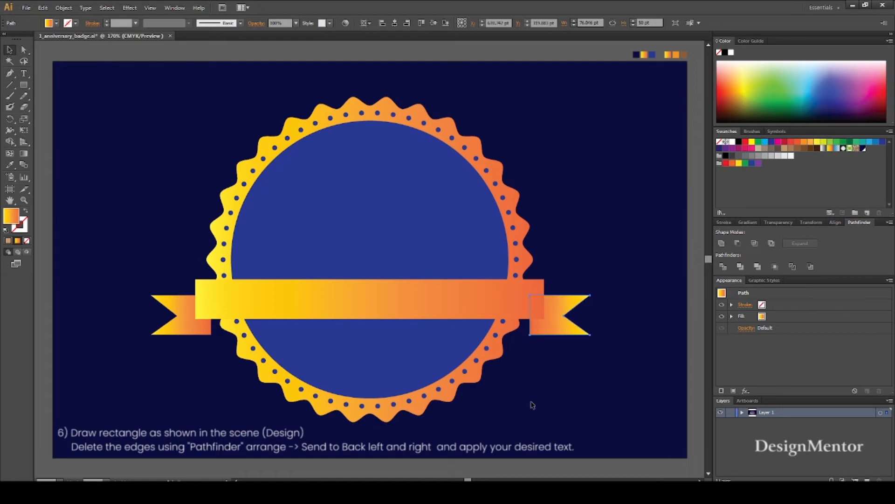
click(533, 404)
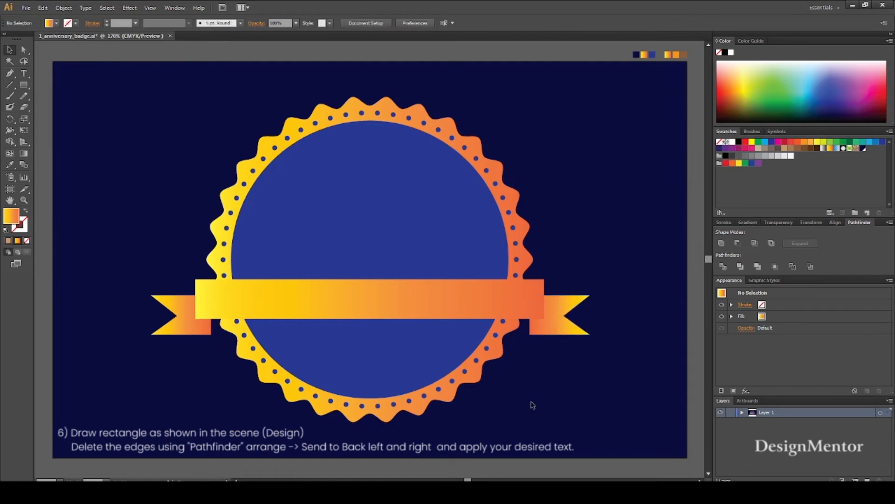
Recolor the wide banner solid orange by sampling the orange reference square above the artboard.
click(385, 299)
key(i)
click(675, 56)
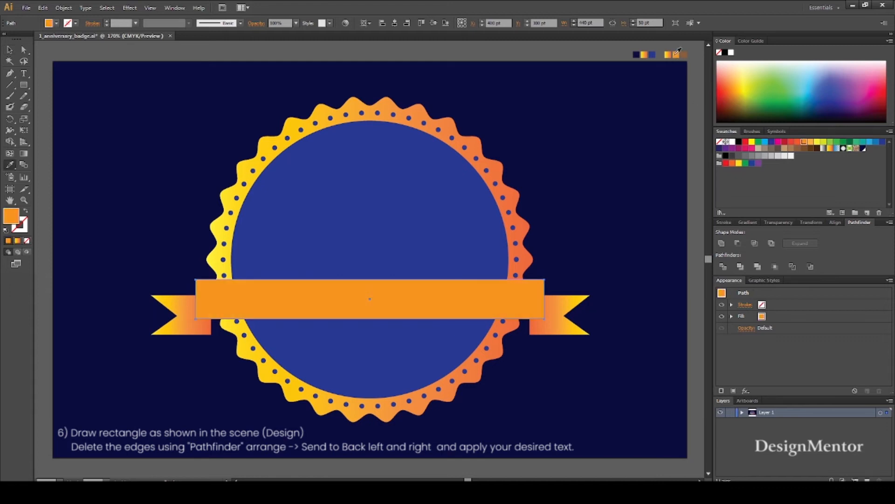
Apply a Round Corners effect with a reduced radius to the orange banner, and deselect it.
click(112, 9)
mouse_move(130, 8)
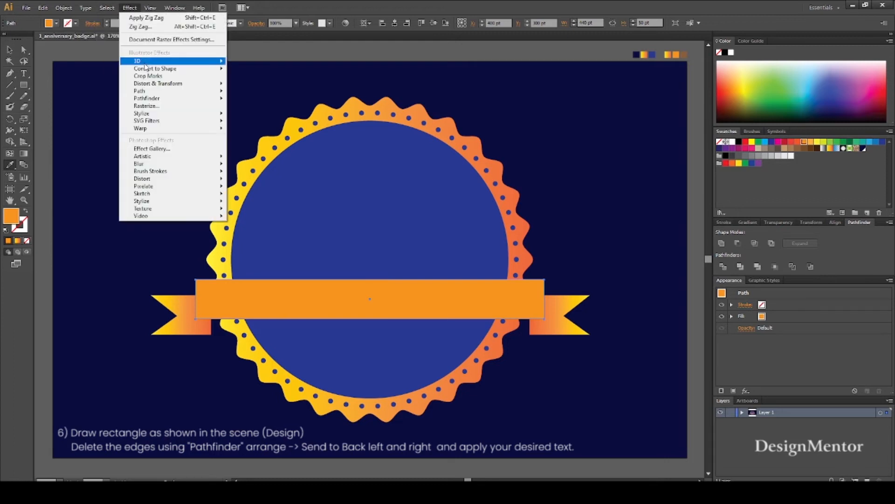
mouse_move(157, 116)
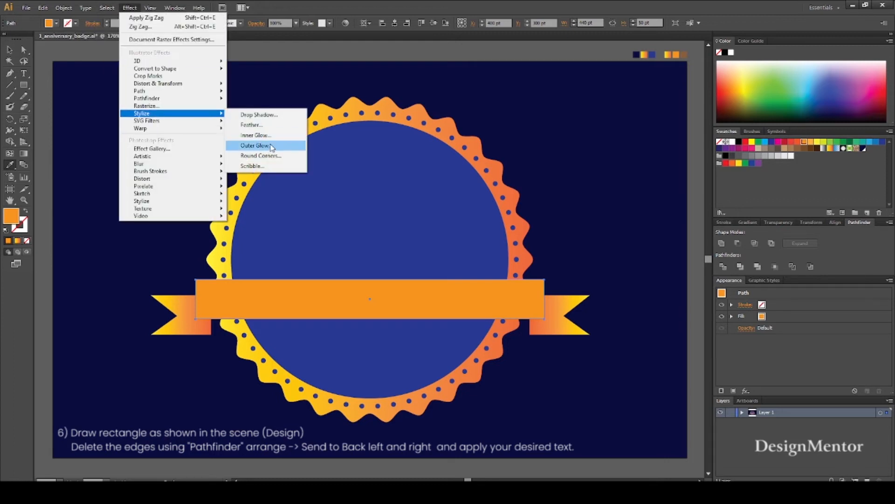
click(262, 156)
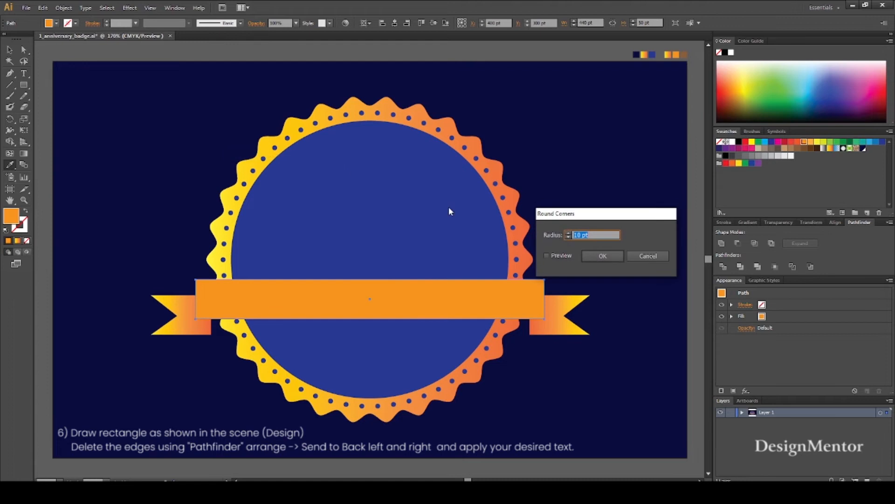
click(547, 255)
key(Down)
click(619, 256)
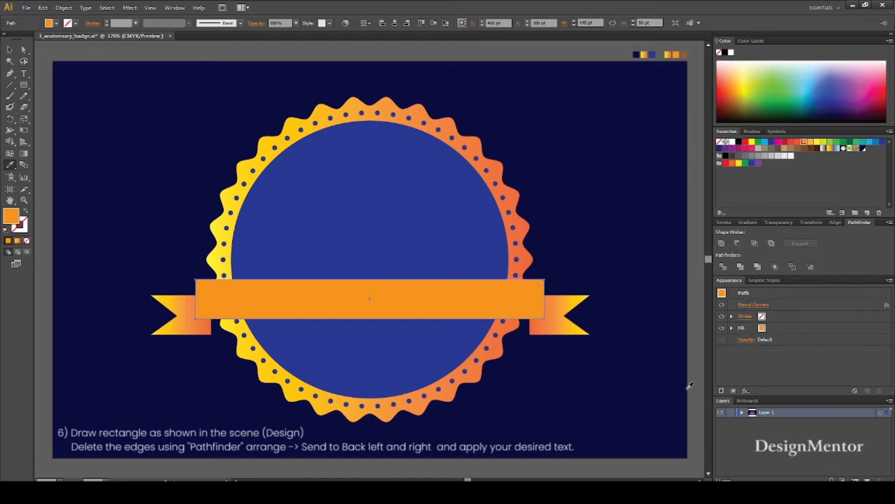
click(9, 49)
click(77, 57)
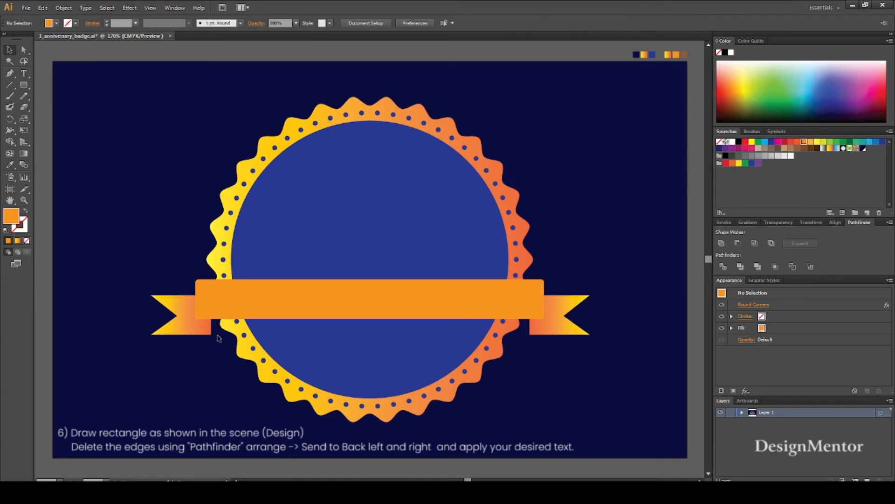
Draw a small fold triangle between the banner's lower-left corner and the left tail's inner edge, filled with the sampled dark brown.
key(p)
click(212, 335)
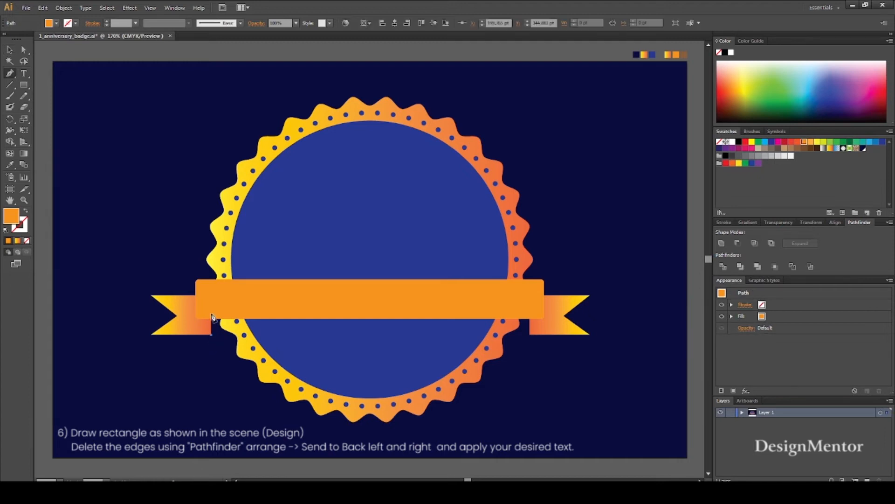
click(212, 312)
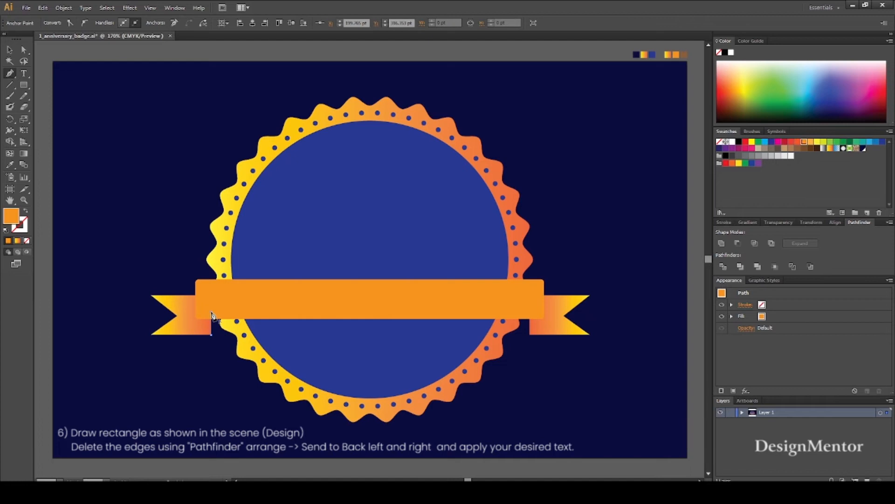
click(195, 319)
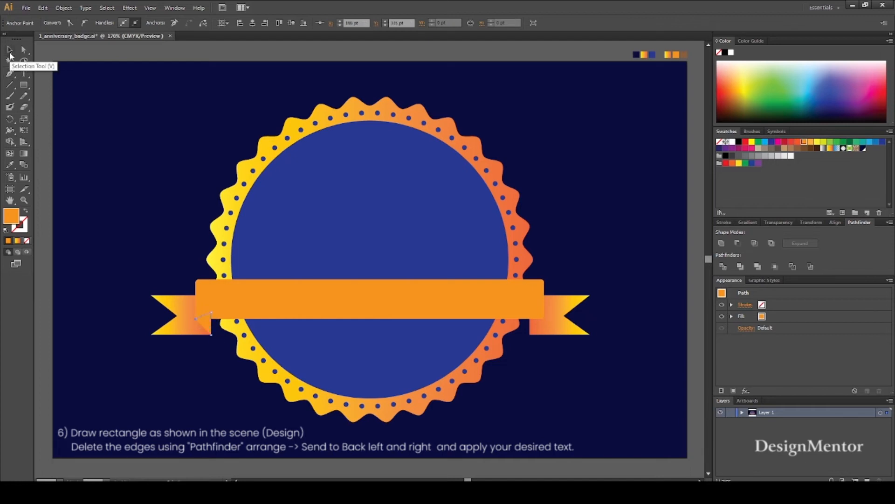
key(i)
click(684, 56)
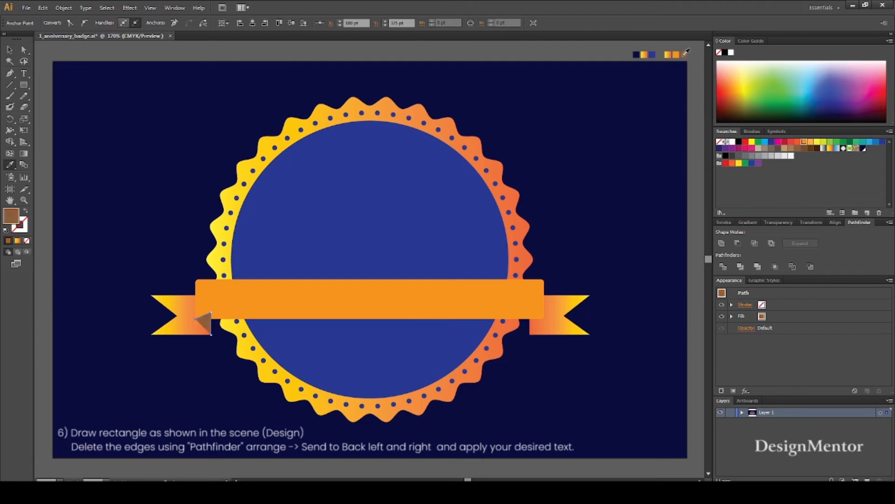
key(v)
key(ctrl+shift+a)
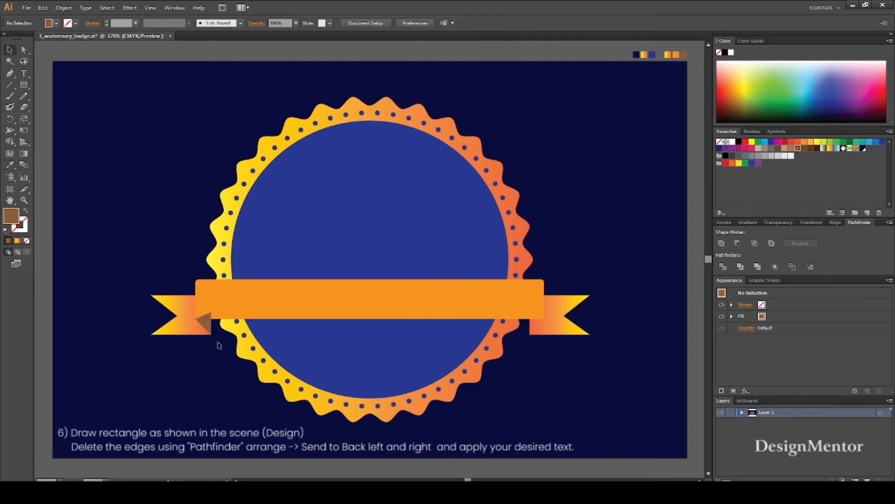
Bring the orange banner to the front so it covers the upper part of the brown fold triangle, and deselect it.
right_click(237, 301)
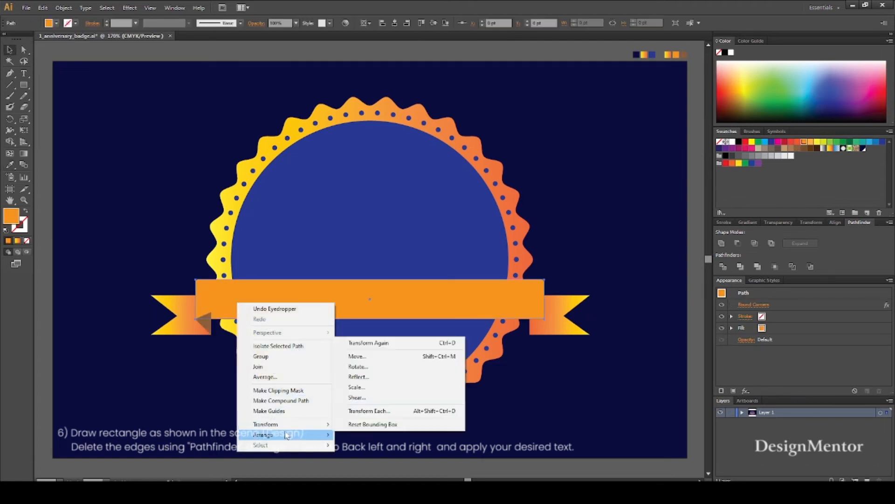
mouse_move(290, 435)
click(369, 435)
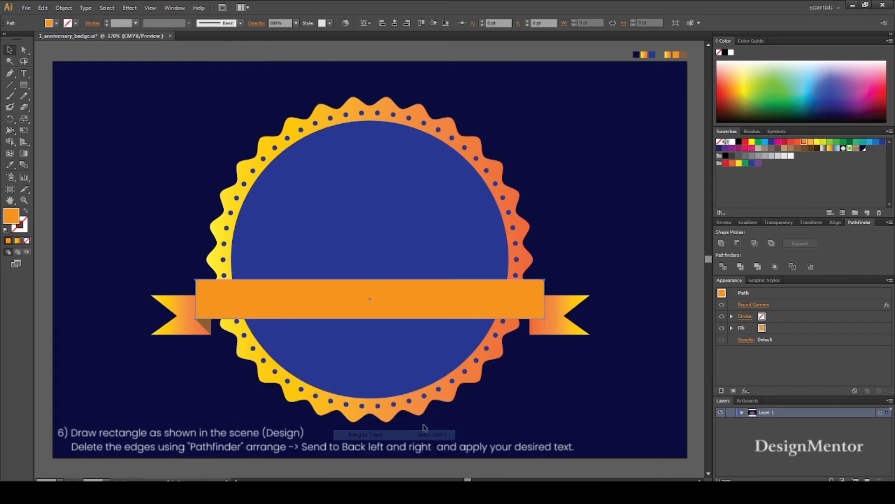
click(503, 411)
click(210, 329)
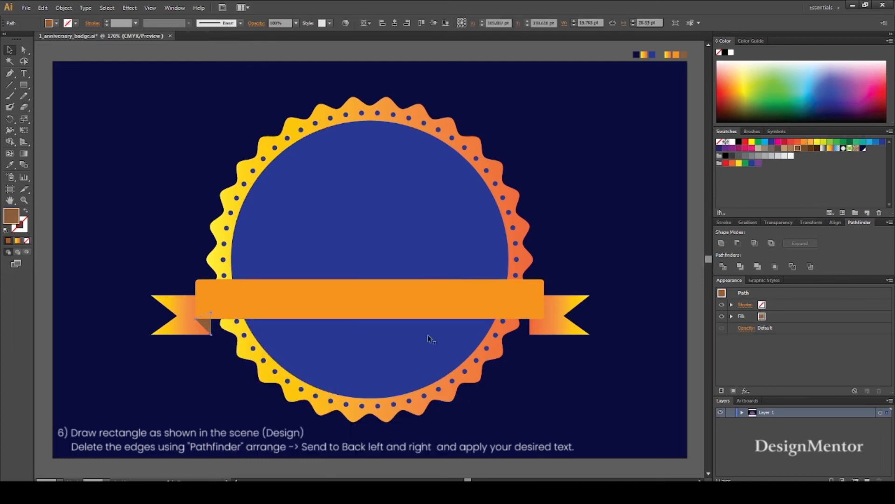
click(46, 322)
click(207, 327)
click(540, 413)
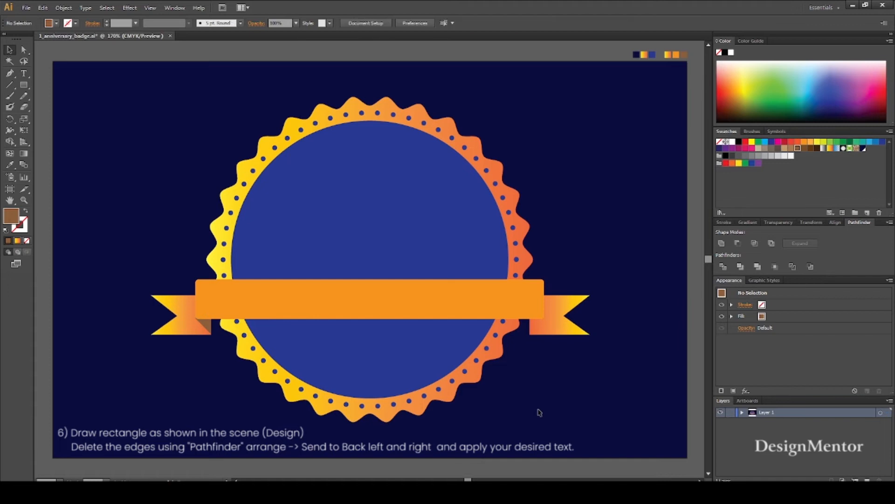
click(207, 327)
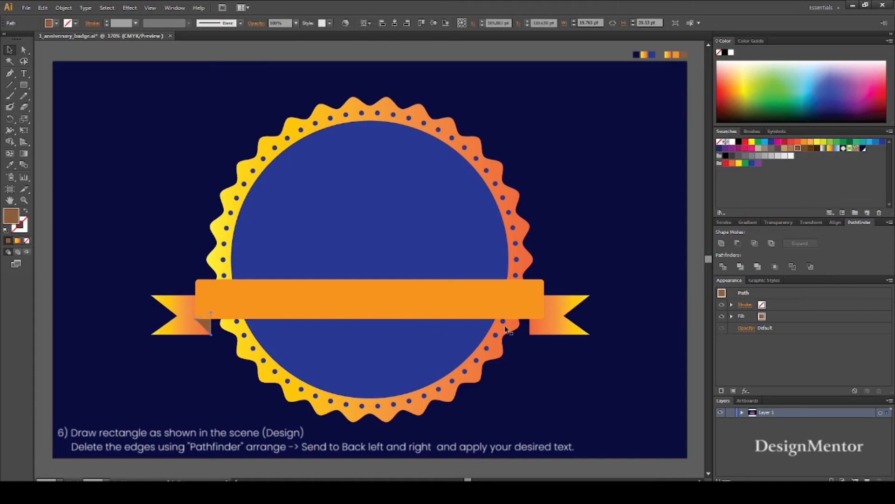
click(632, 392)
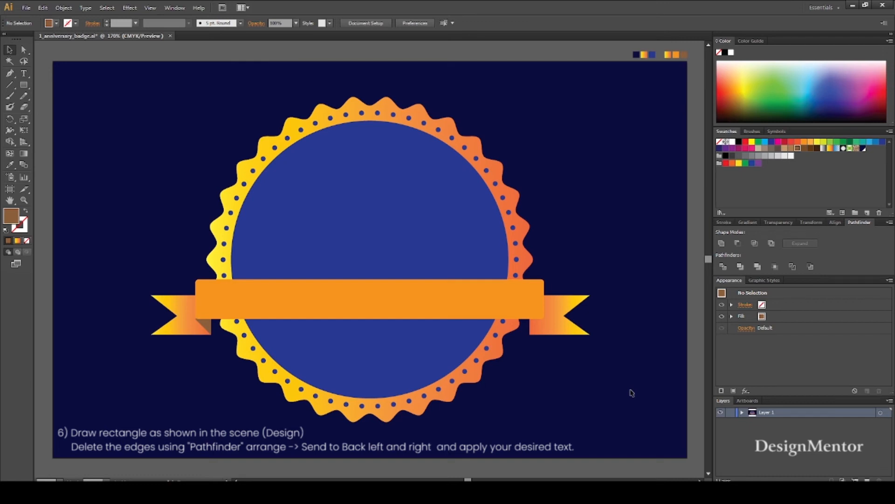
Set the orange banner's Round Corners radius to 0 pt with the preview on, and deselect the banner.
click(433, 282)
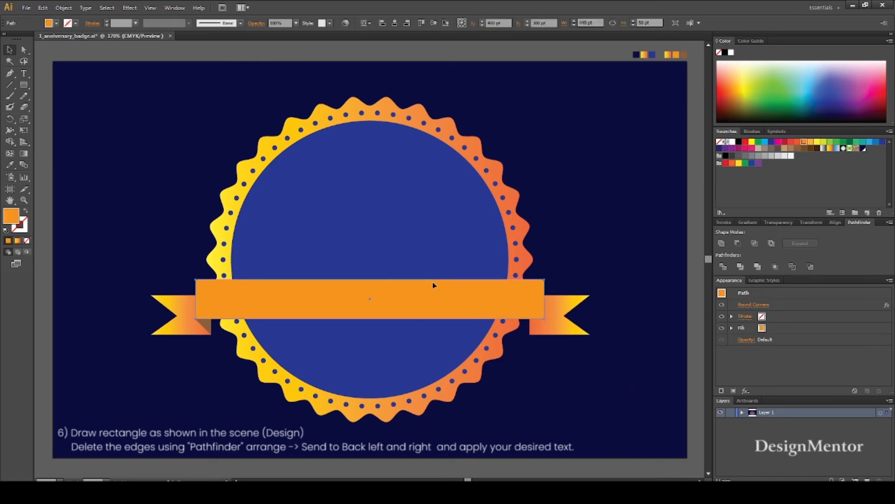
click(754, 304)
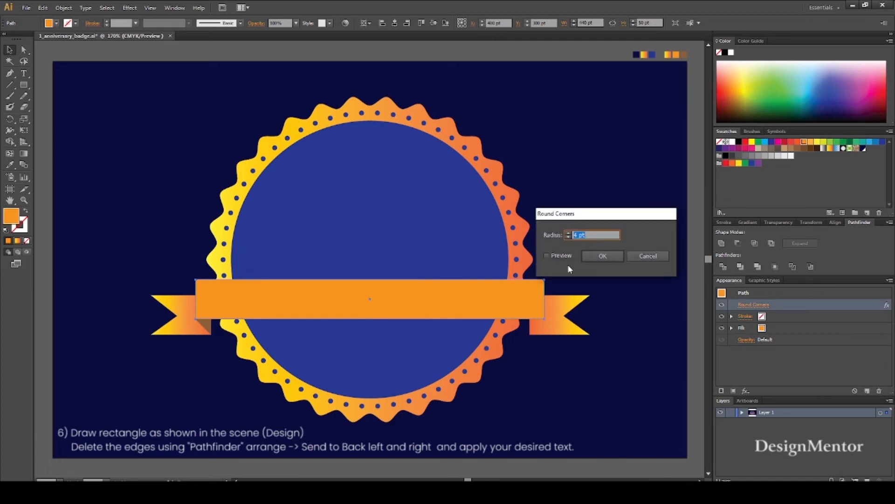
text(0)
click(547, 256)
key(Return)
click(695, 384)
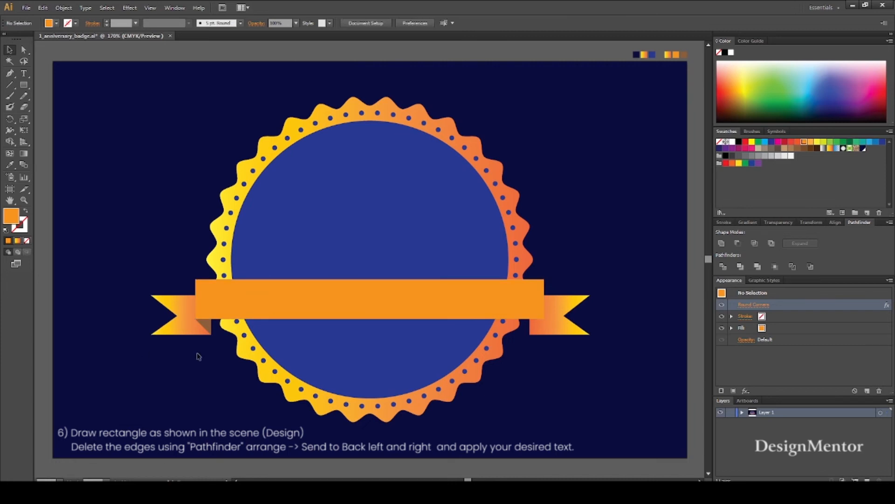
Place a copy of the fold triangle reflected across the vertical axis under the banner's lower-right corner, and nudge the right tail left to meet it.
click(207, 326)
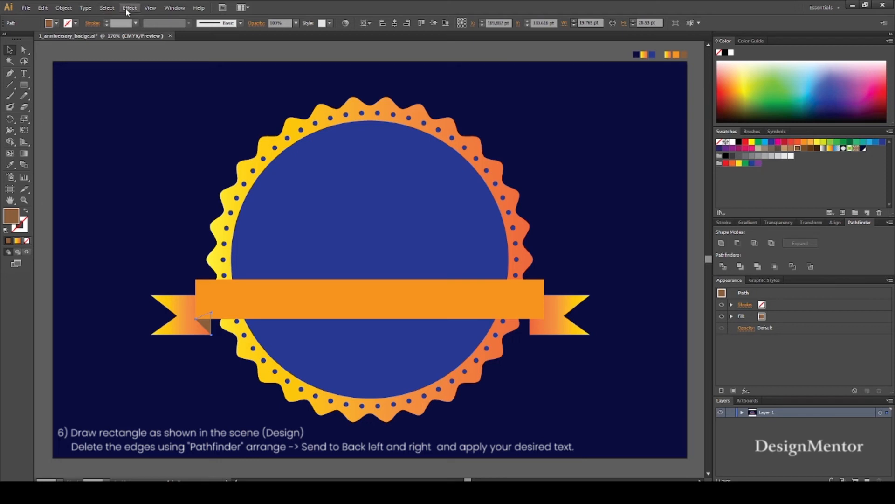
click(64, 7)
mouse_move(72, 19)
click(205, 53)
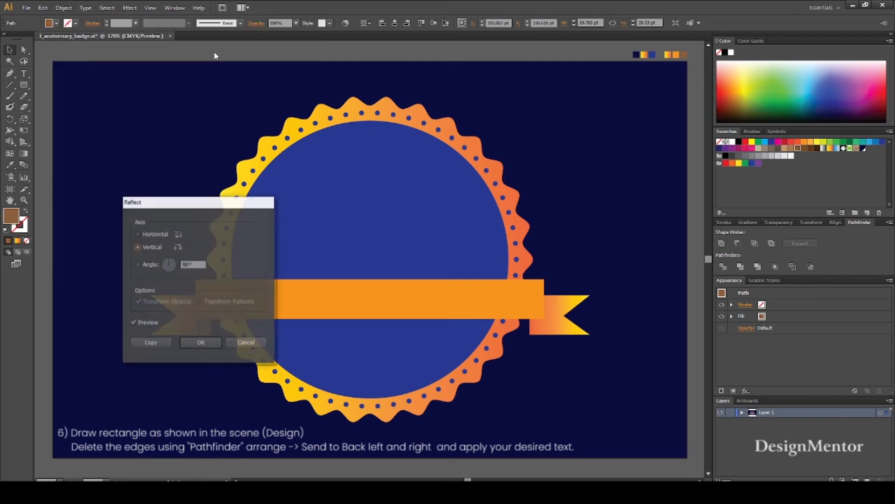
click(150, 344)
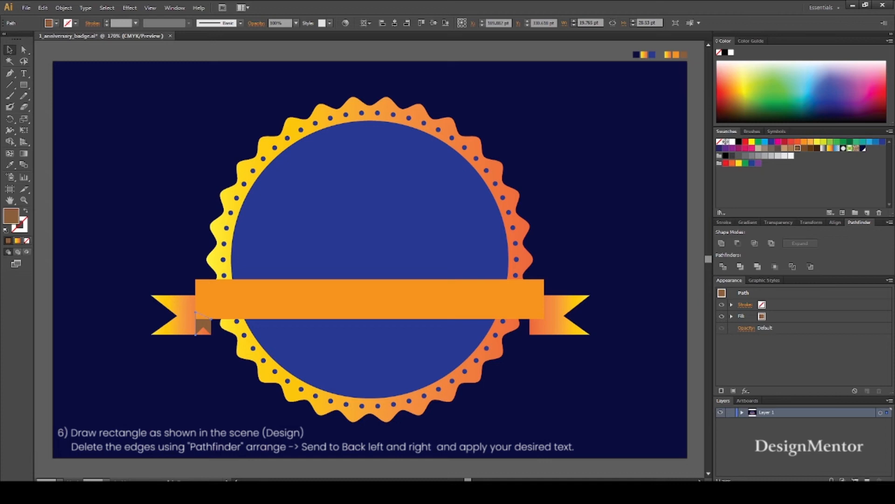
drag(195, 312, 528, 312)
click(701, 441)
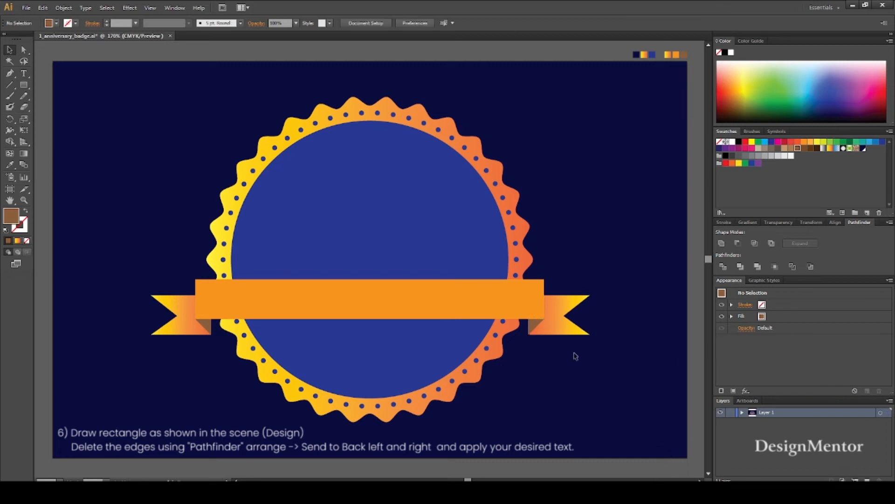
click(550, 331)
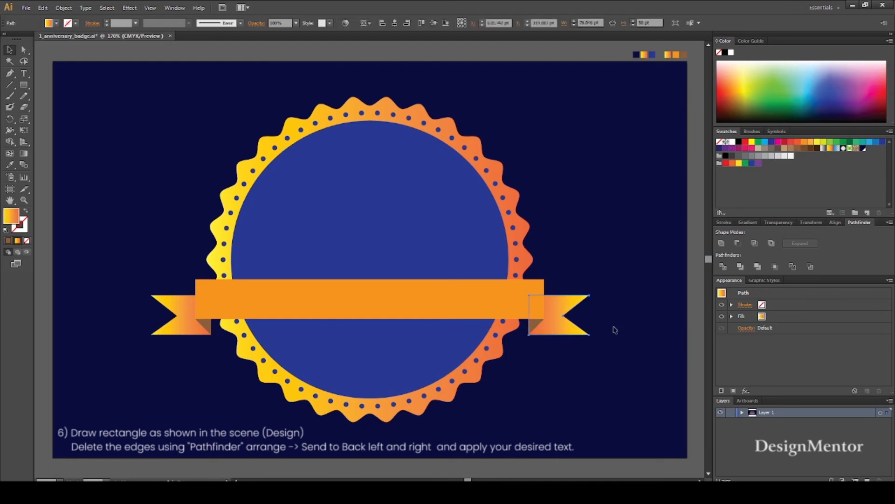
click(694, 396)
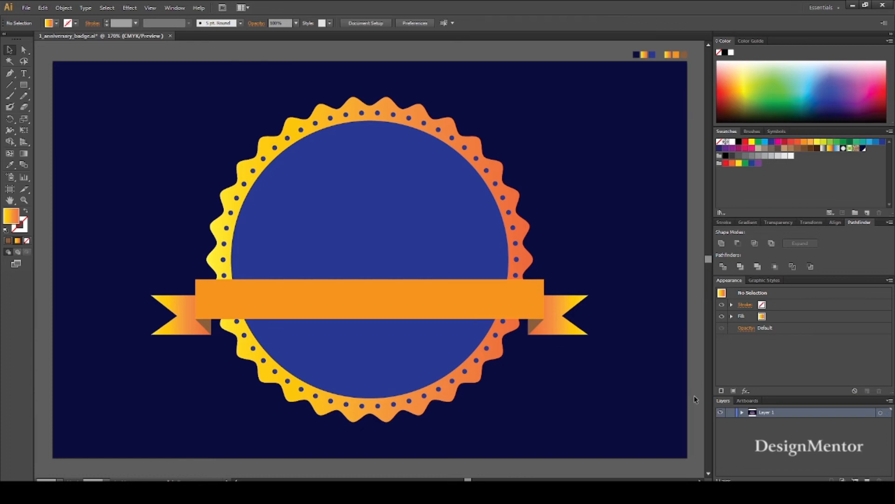
Select the banner with both tails and fold triangles, move the whole ribbon down 30 pt, and deselect it.
click(210, 296)
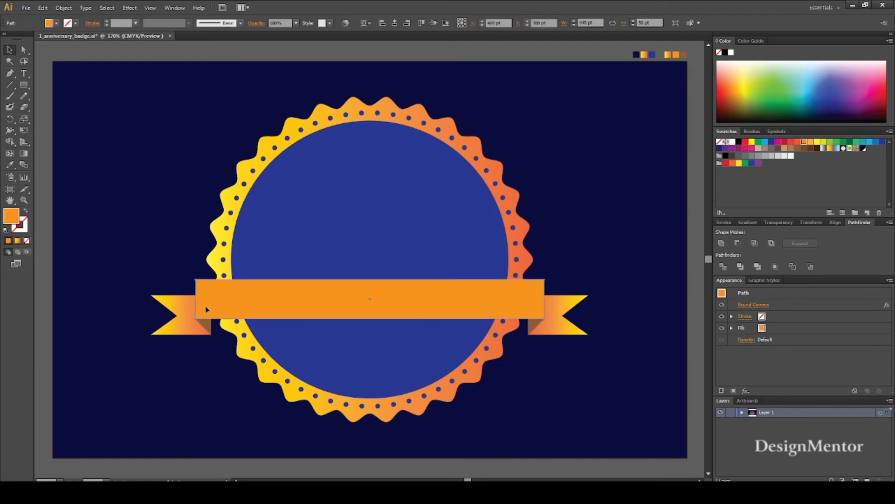
click(150, 275)
drag(134, 250, 201, 347)
shift+click(536, 329)
shift+click(559, 311)
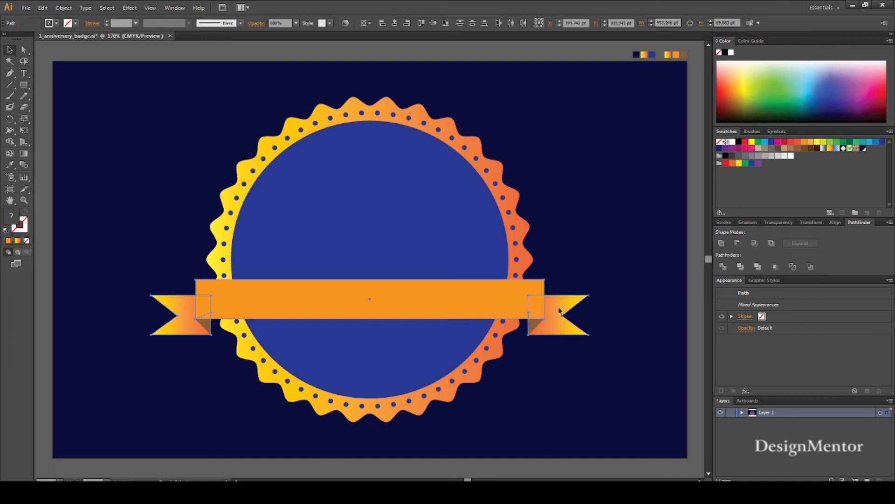
key(shift+Down)
key(shift+Down)
key(shift+Down)
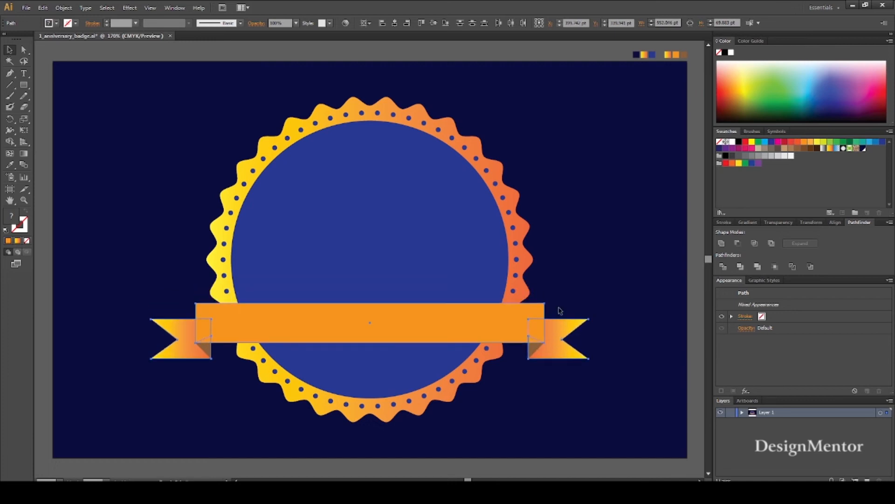
click(615, 280)
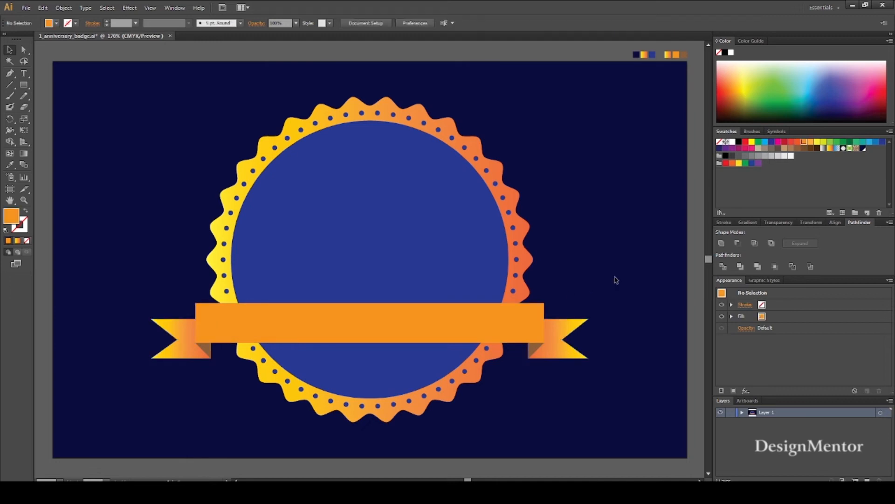
Redirect the zig-zag circle's linear gradient diagonally from yellow at the upper right to orange-red at the lower left, at about -139.6°.
click(385, 106)
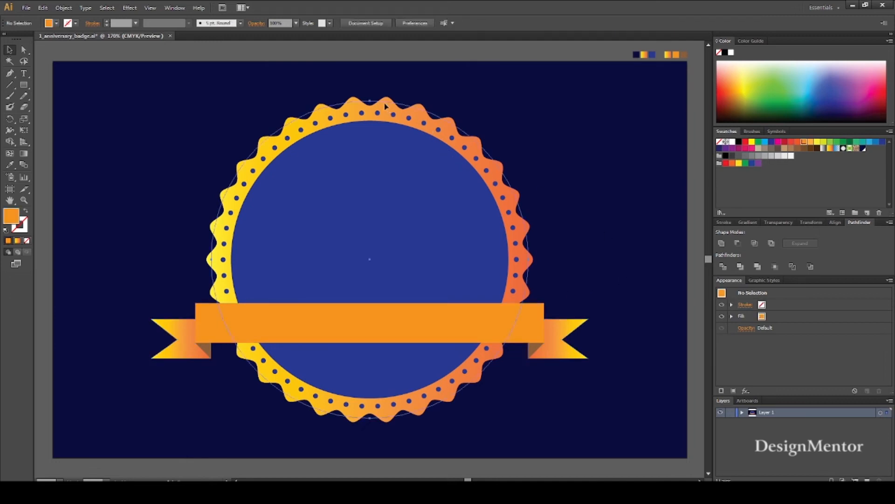
click(174, 8)
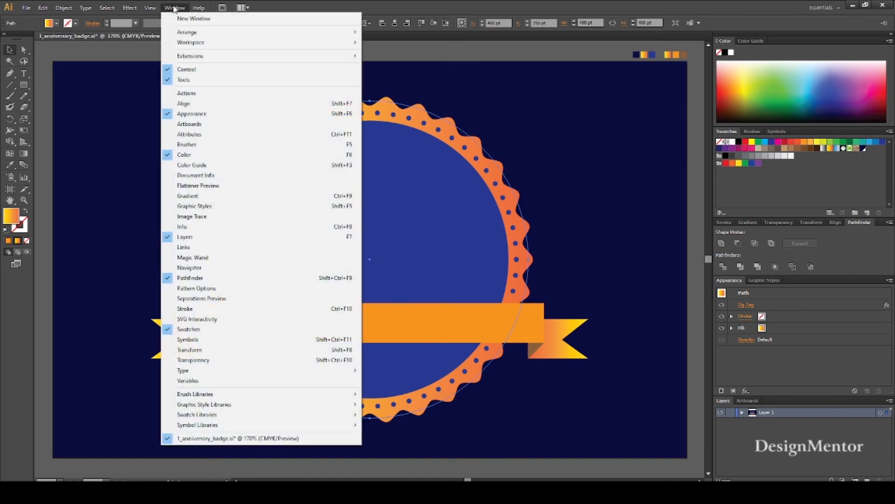
click(210, 197)
key(g)
mouse_move(454, 171)
mouse_down()
mouse_move(496, 126)
mouse_move(250, 383)
mouse_up()
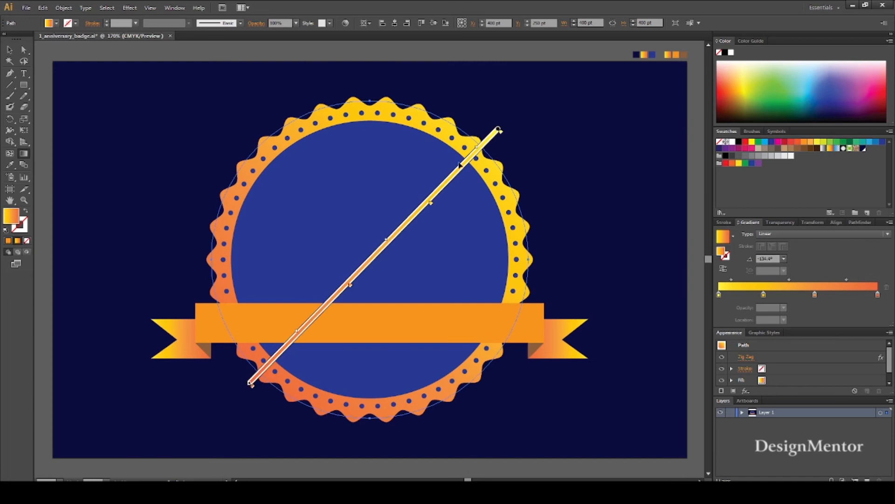
drag(547, 100, 215, 384)
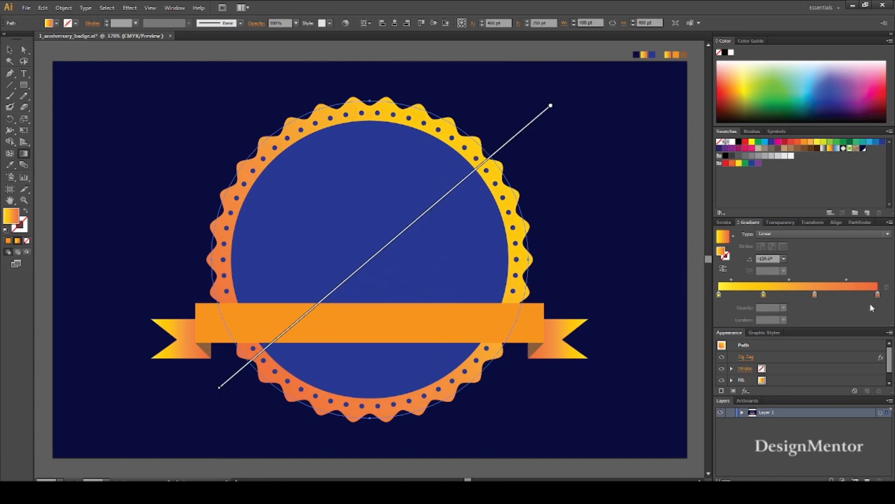
click(9, 50)
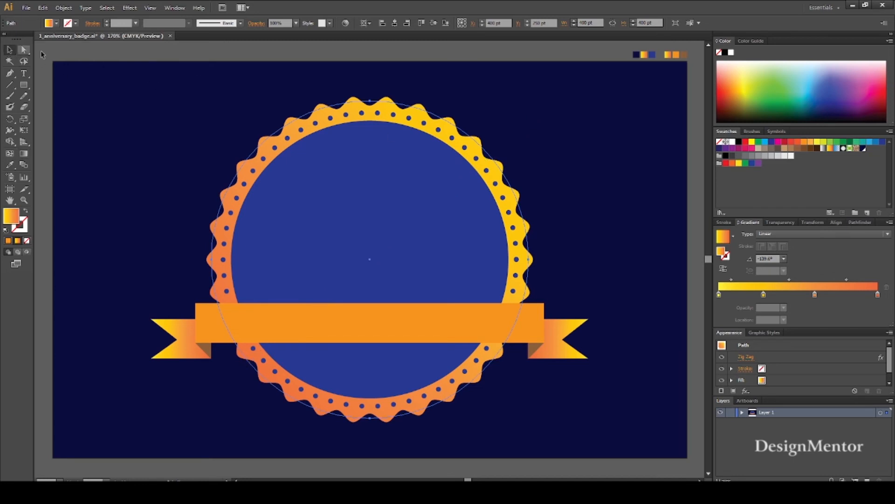
click(72, 54)
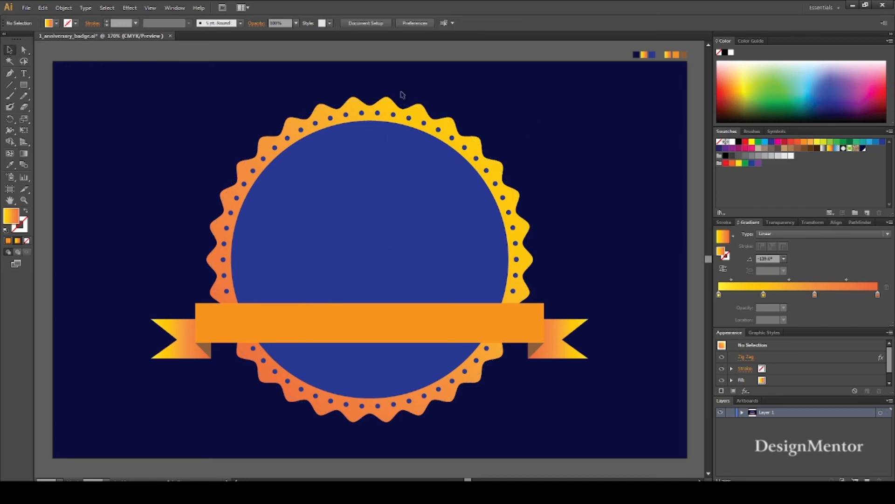
Steepen the zig-zag circle's diagonal gradient to an angle of about -132°, and deselect the circle.
click(477, 145)
key(g)
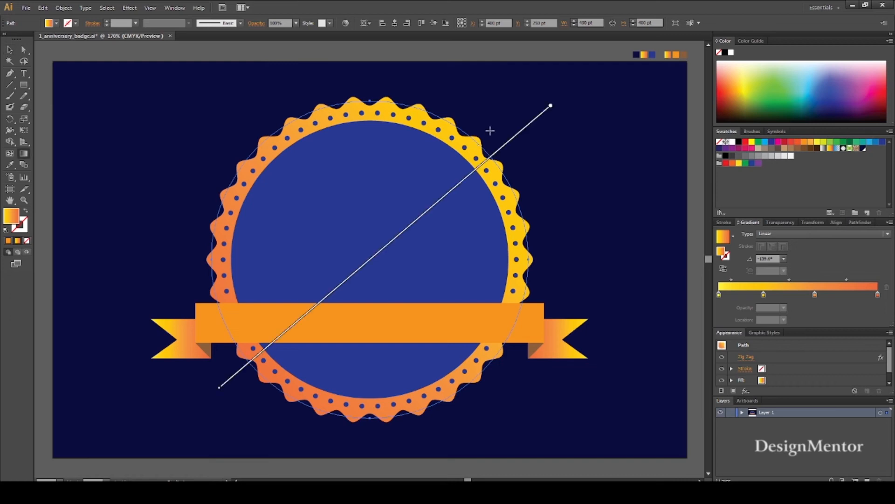
drag(270, 354, 246, 405)
click(10, 49)
click(426, 52)
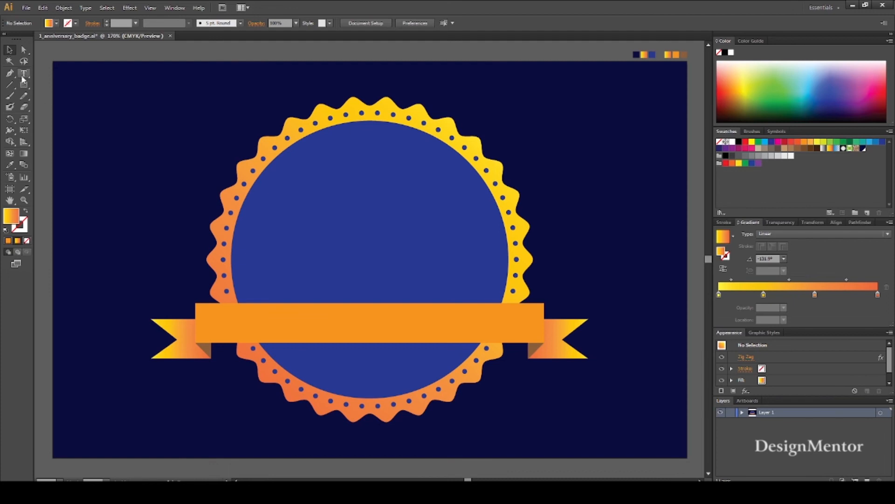
Set up the Type tool with the Neutraface Text font at a size of 35 pt.
click(22, 76)
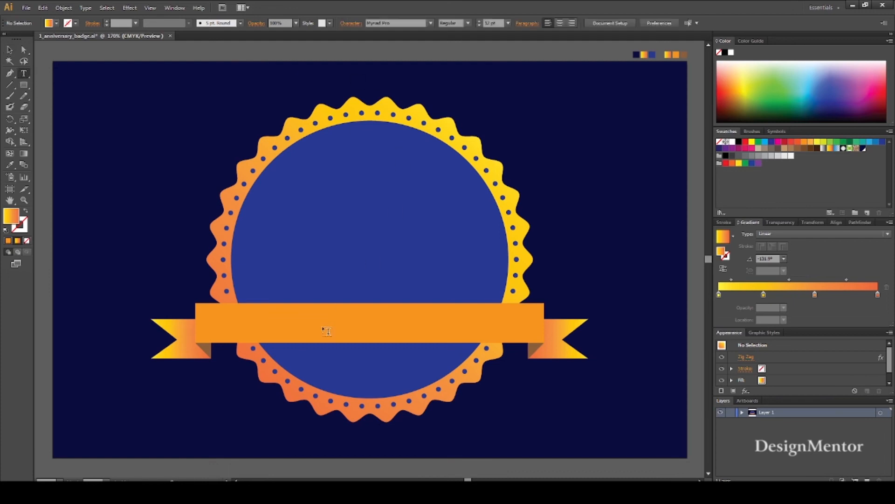
click(403, 24)
text(Neutraface Text)
key(Return)
click(493, 24)
text(15)
key(Return)
Try a white default fill for the text, and sample the inner circle's blue instead.
click(55, 24)
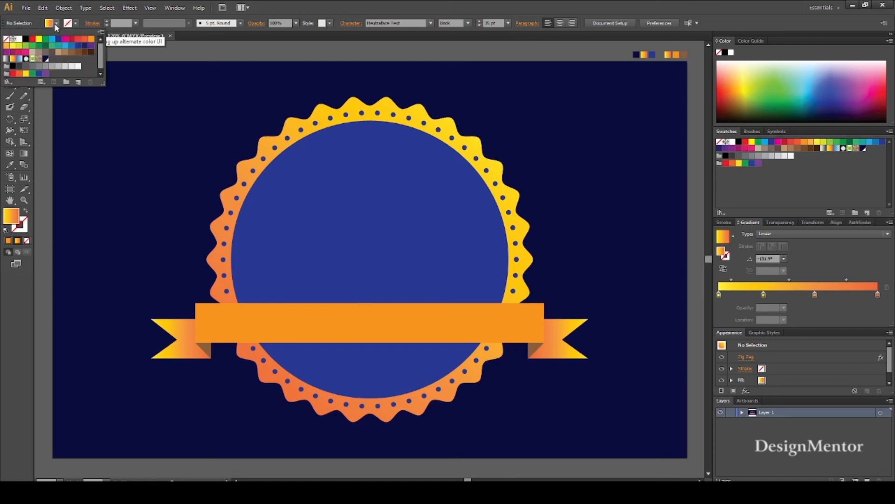
click(19, 39)
key(t)
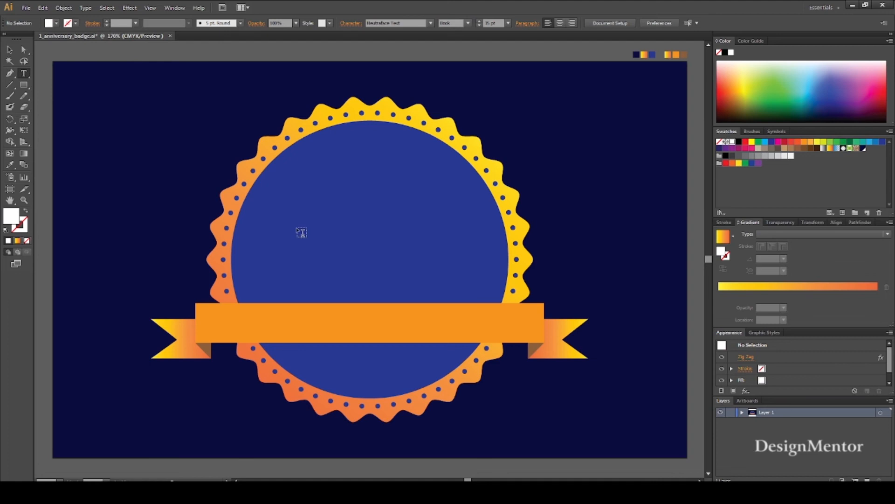
key(i)
click(307, 234)
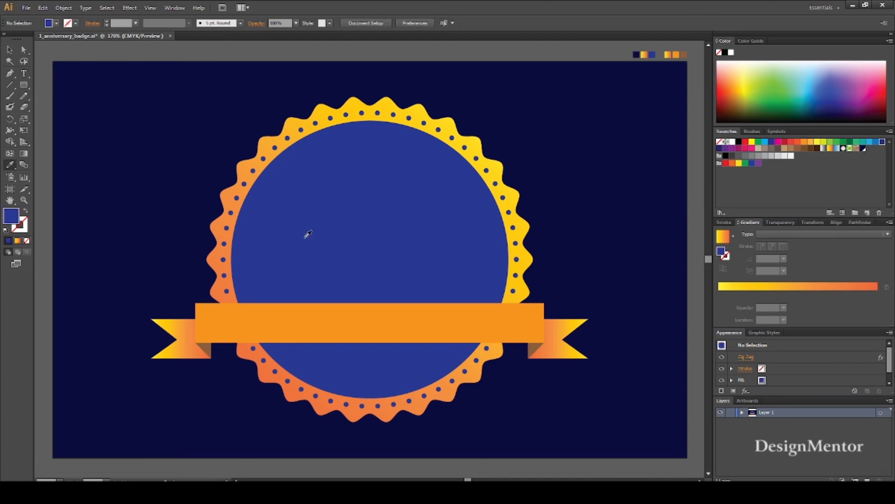
Add the text ANNIVERSARY on the orange banner, filled with the blue swatch matching the inner circle.
key(t)
click(298, 329)
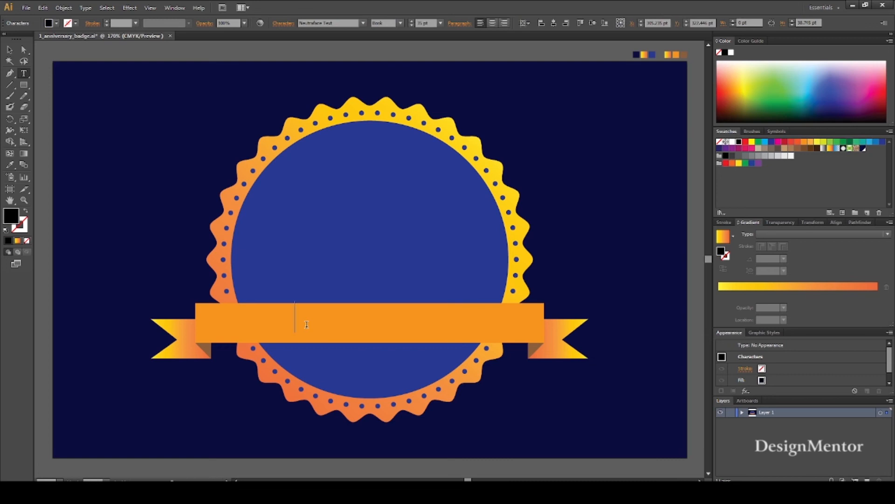
click(56, 23)
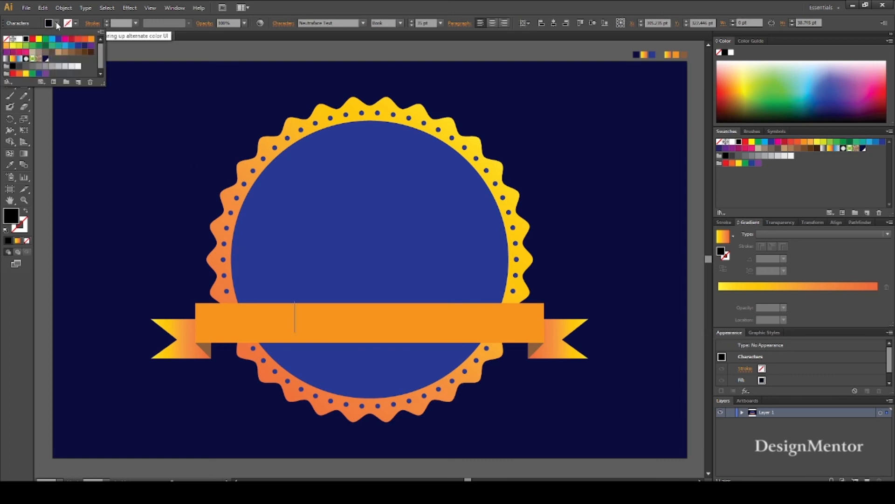
click(79, 45)
text(a)
key(BackSpace)
text(AN)
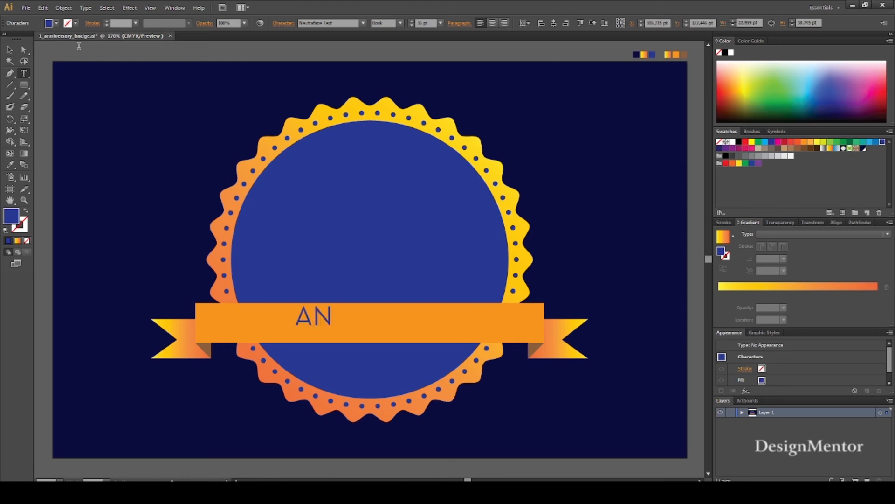
text(NIVERSARY)
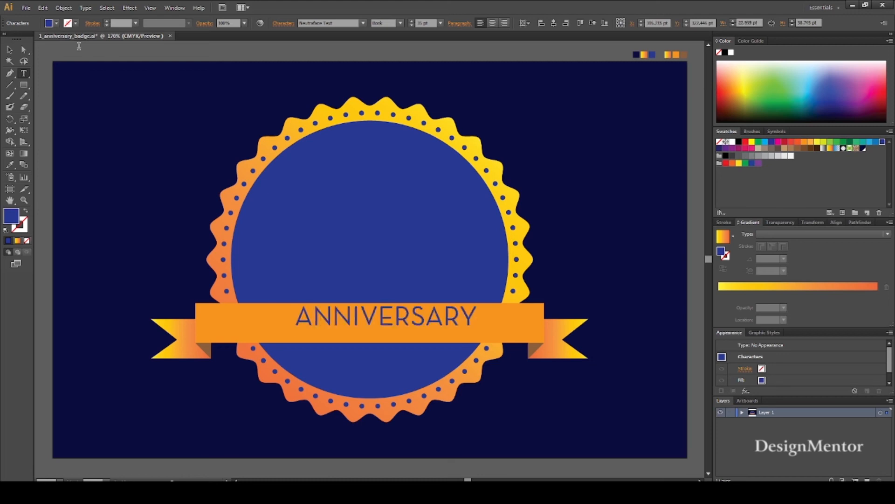
Change the ANNIVERSARY text on the banner to the Bold style of Neutraface Text and finish editing it.
key(ctrl+a)
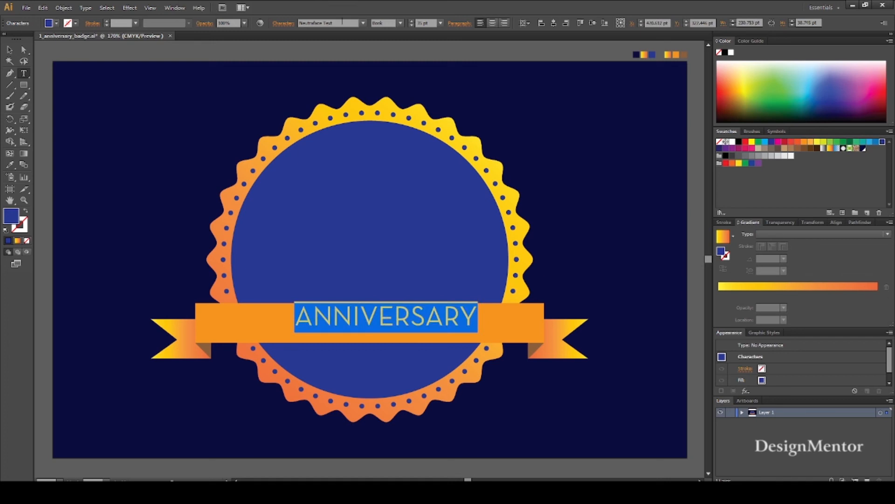
click(400, 23)
click(387, 94)
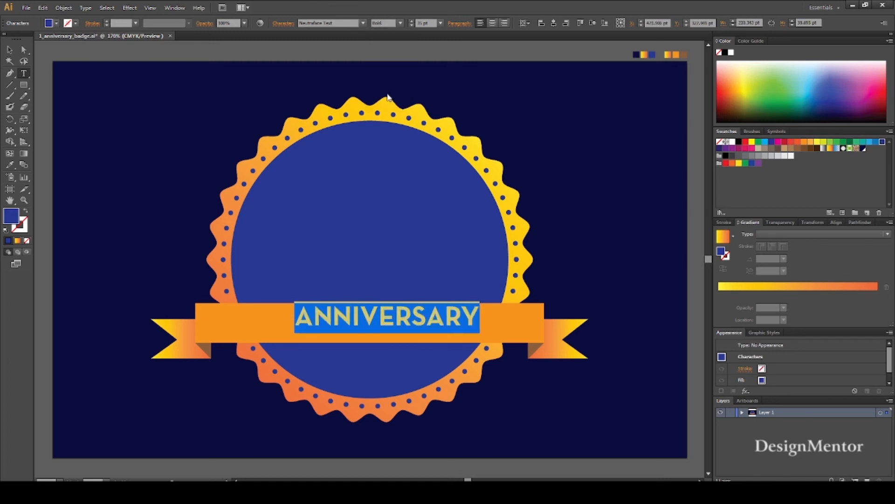
click(10, 50)
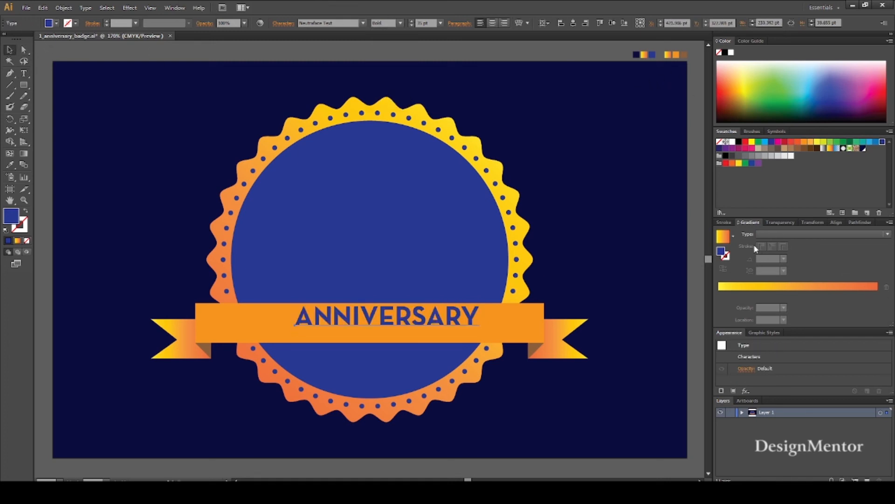
Center the ANNIVERSARY text on the artboard in both directions, move it down 80 pt onto the banner, and deselect it.
click(834, 222)
click(739, 243)
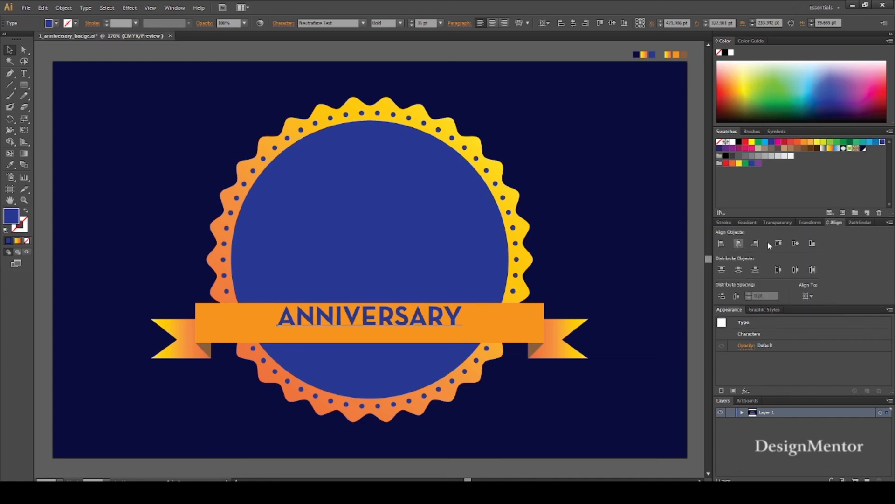
click(796, 243)
key(shift+Down)
key(shift+Down)
key(shift+Down)
key(shift+Down)
key(shift+Down)
key(shift+Down)
key(shift+Down)
key(shift+Down)
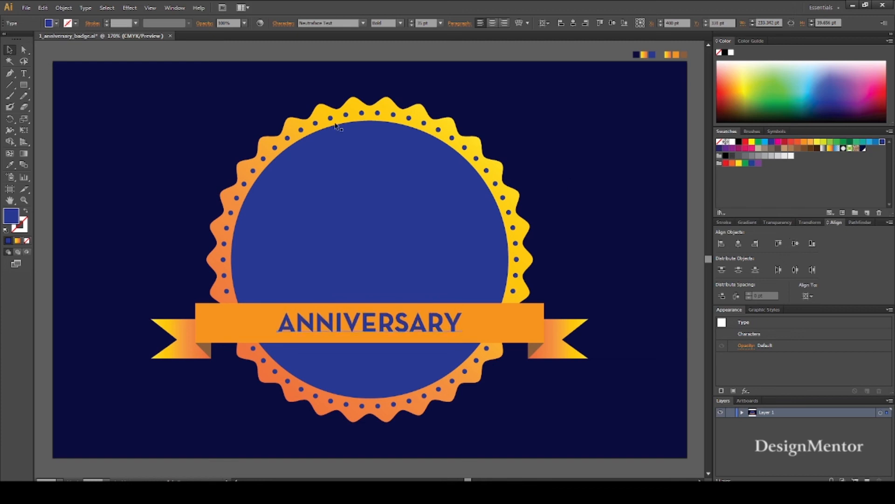
click(39, 53)
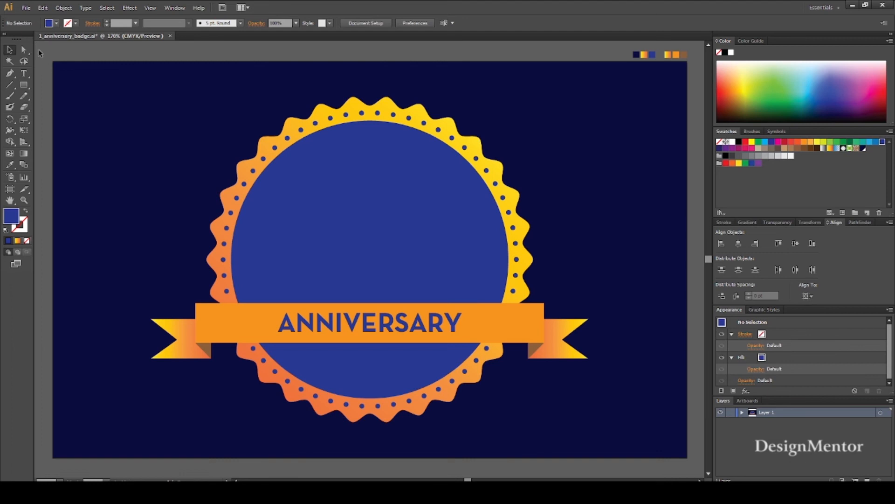
Add the numeral 1 as a separate text object in the blue inner circle and fill it with white.
click(24, 76)
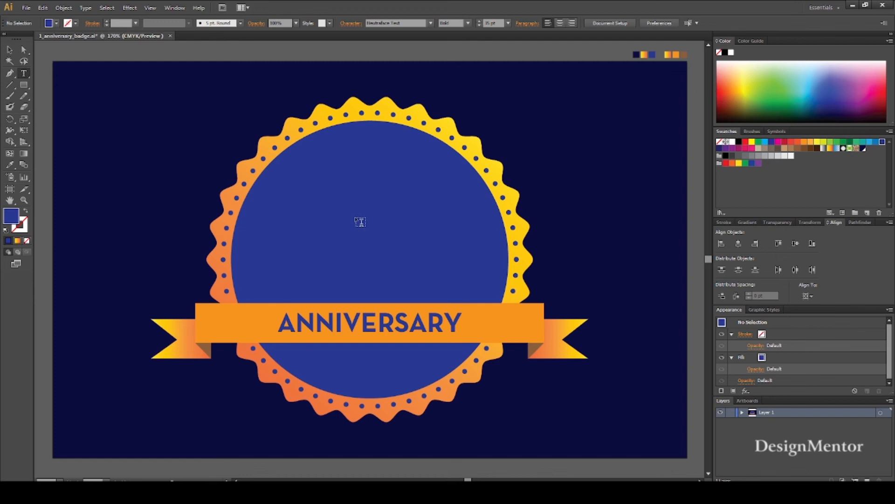
click(356, 220)
text(1)
key(ctrl+a)
click(49, 24)
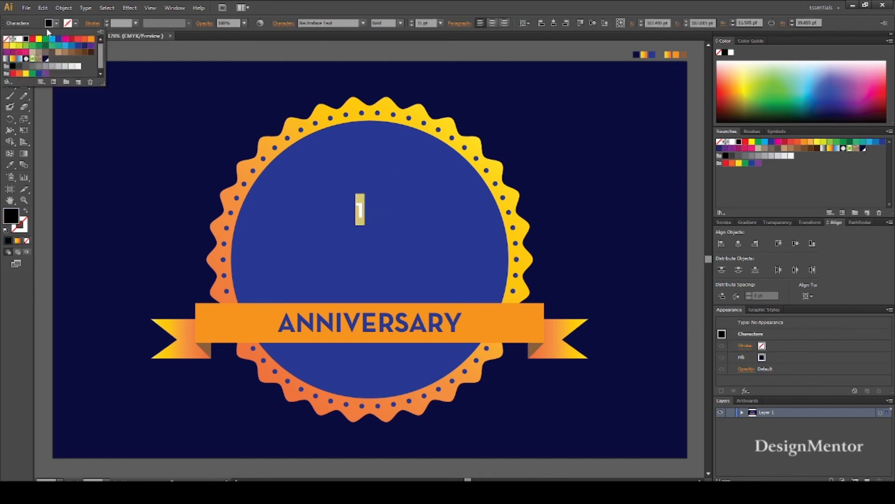
click(20, 39)
key(Escape)
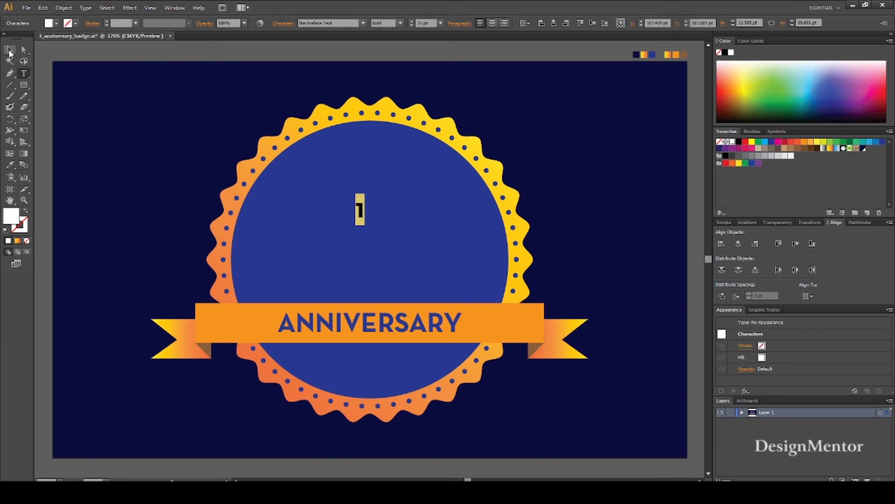
click(10, 51)
click(360, 210)
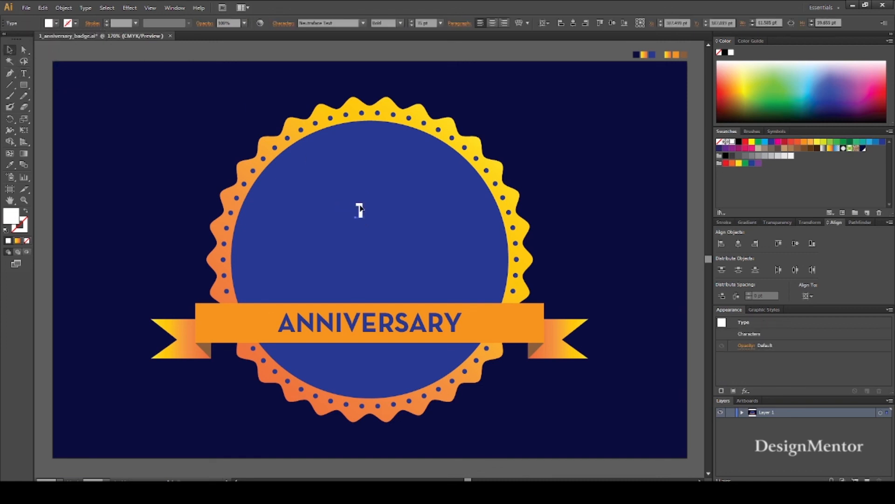
Set the font size of the numeral 1 to 210 pt.
click(433, 23)
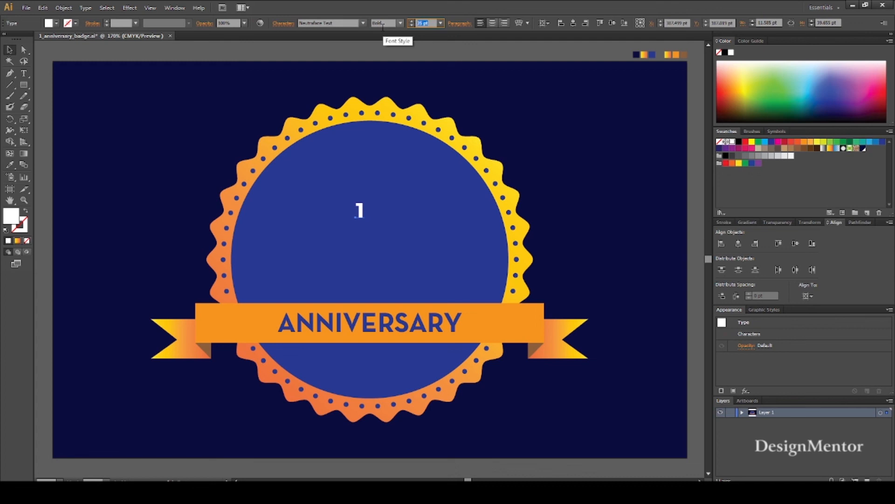
text(210)
key(Return)
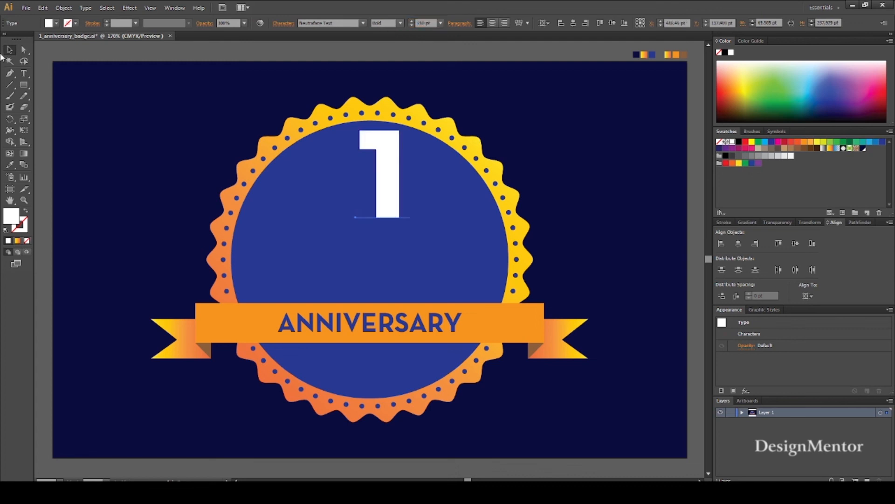
Center the numeral 1 on the artboard in both directions, raise it 40 pt above the banner, and deselect it.
click(738, 243)
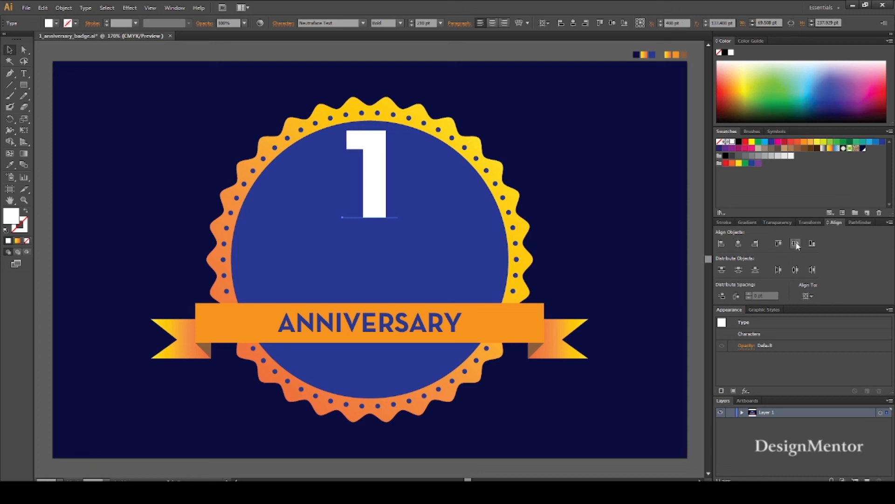
click(795, 243)
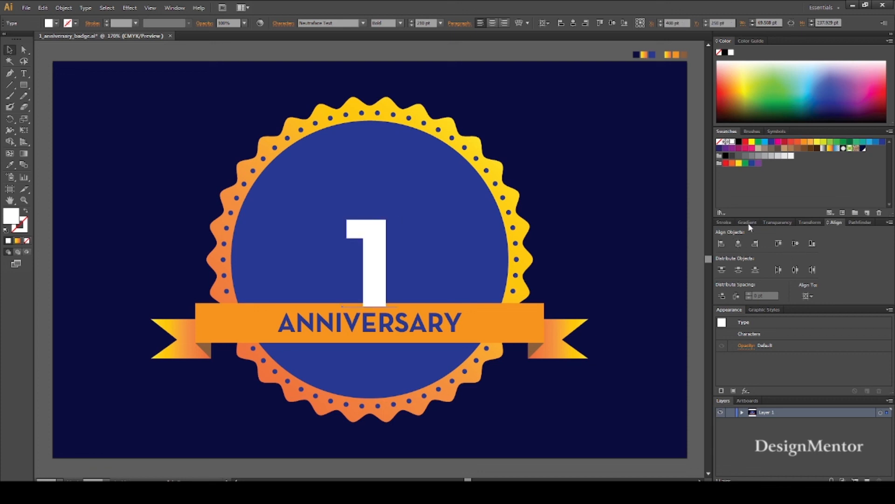
key(shift+Up)
key(shift+Up)
key(shift+Up)
key(shift+Up)
key(shift+Up)
key(shift+Down)
click(695, 288)
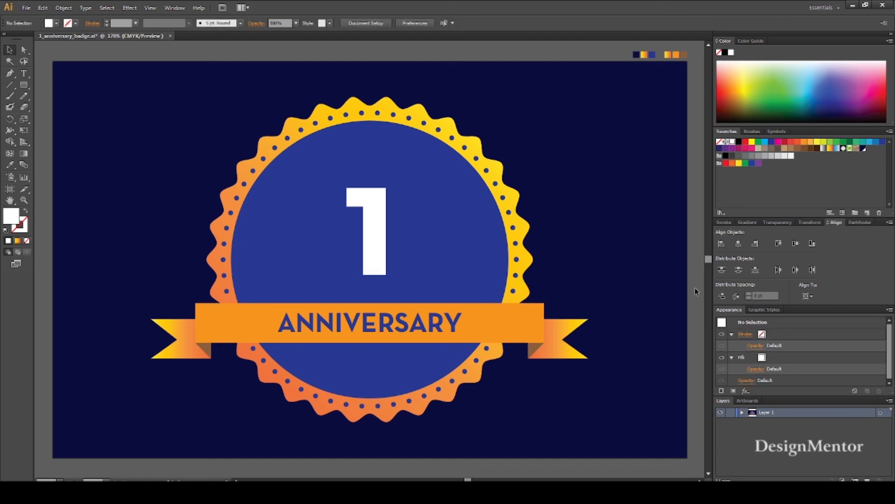
Set the Type tool's font size to 25 pt for new text, leaving the existing numeral unedited and deselected.
click(432, 326)
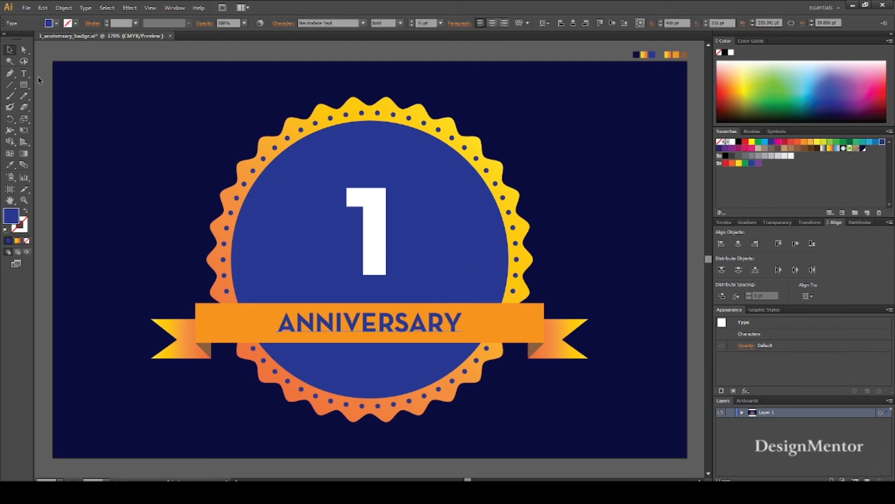
click(25, 73)
click(397, 198)
click(426, 23)
text(25)
key(Return)
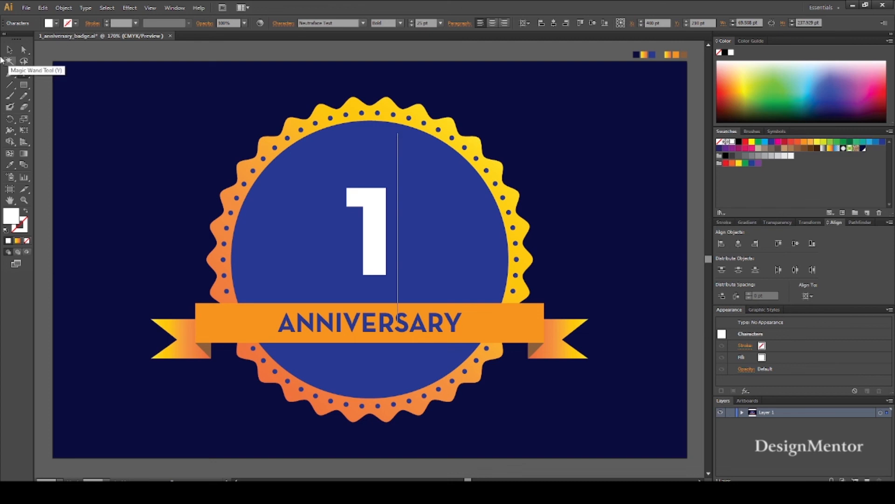
key(Escape)
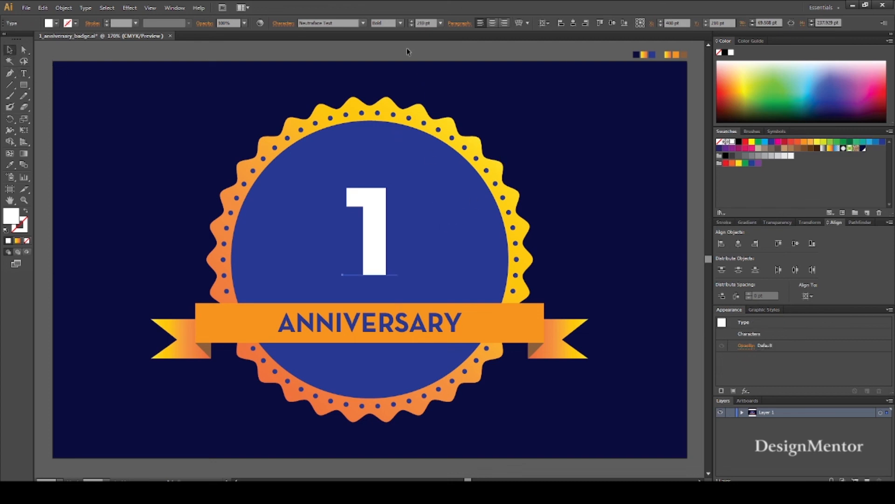
click(407, 50)
Add the text ST beside the upper right of the numeral 1 and fill it with white.
click(23, 74)
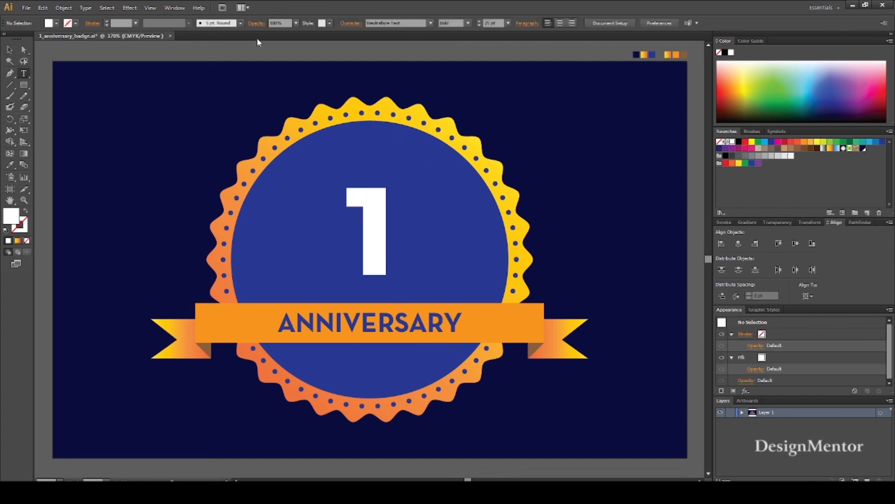
click(400, 198)
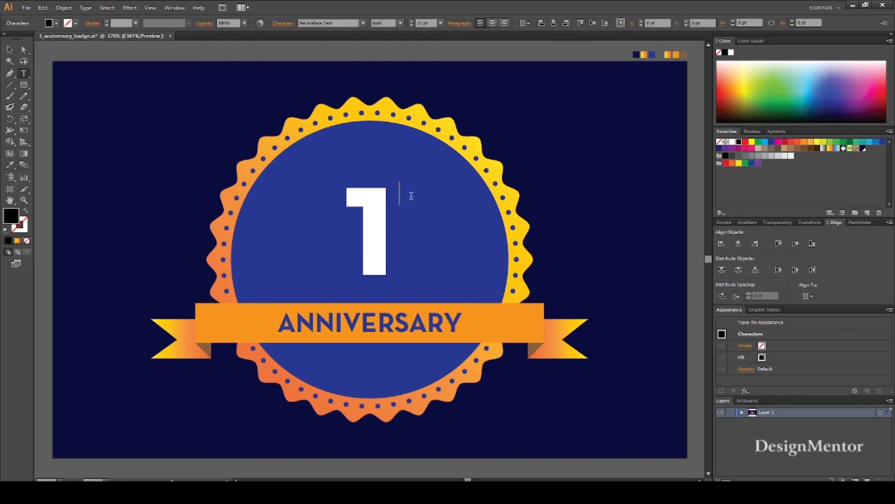
text(ST)
key(ctrl+a)
click(49, 23)
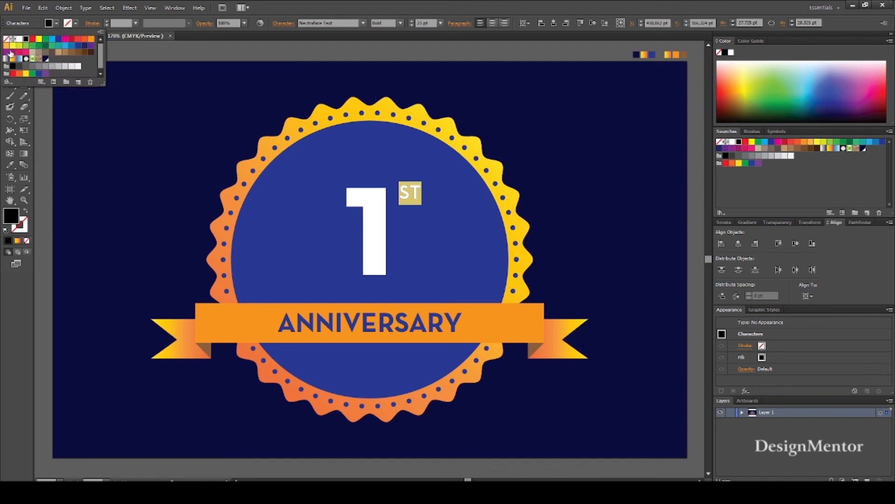
click(21, 40)
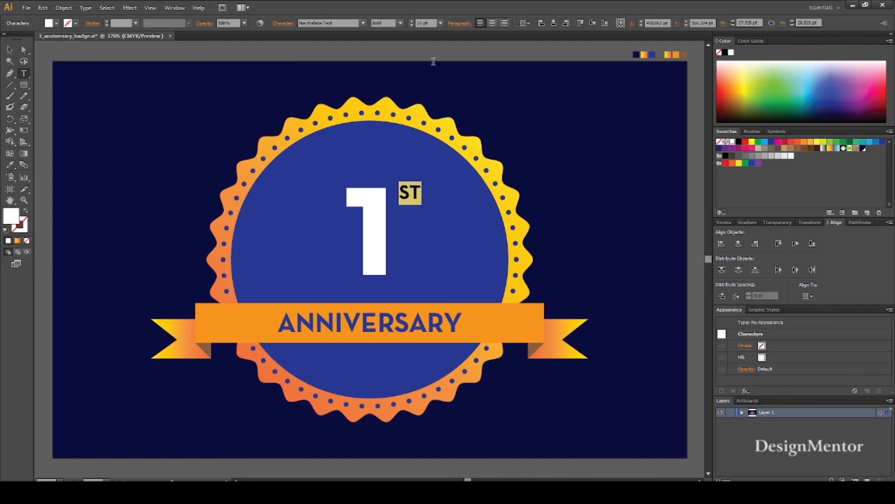
click(10, 50)
click(304, 80)
Nudge the ST text slightly down and left to tuck it close against the numeral 1's top, and deselect it.
click(407, 199)
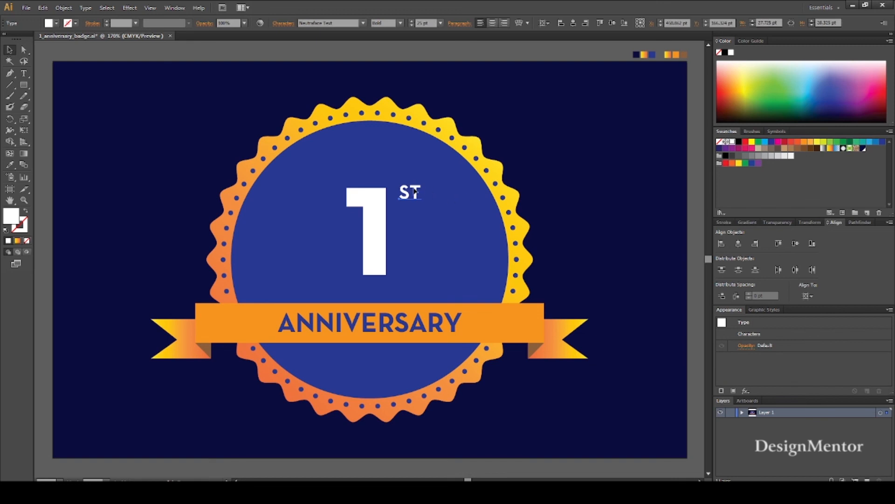
key(Down)
key(Down)
key(Down)
key(Left)
key(Left)
key(Left)
key(Left)
key(Left)
key(Left)
key(Left)
key(Left)
key(Down)
key(Down)
key(Left)
key(Left)
key(Left)
click(521, 58)
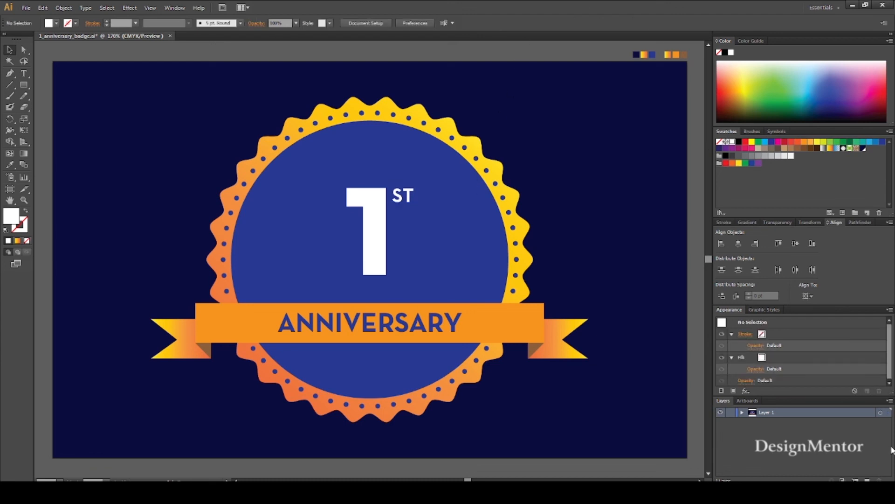